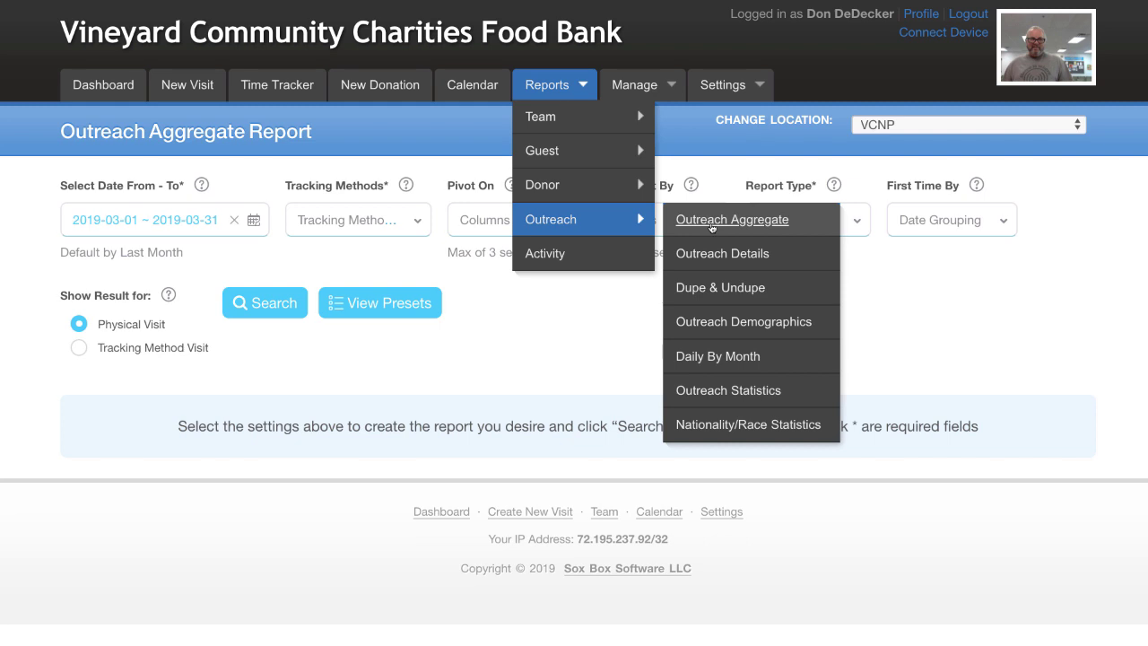
- Open the Outreach Aggregate report and switch to editing the Admin user group's permissions
{"action": "left_click", "coordinate": [712, 224]}
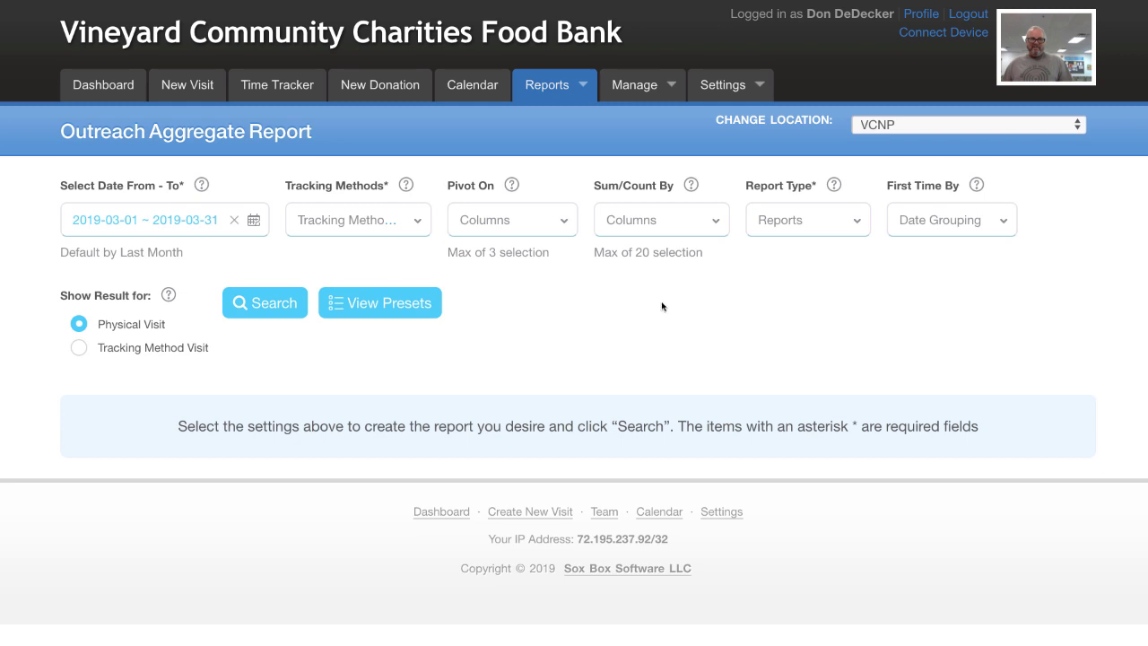
{"action": "left_click", "coordinate": [751, 84]}
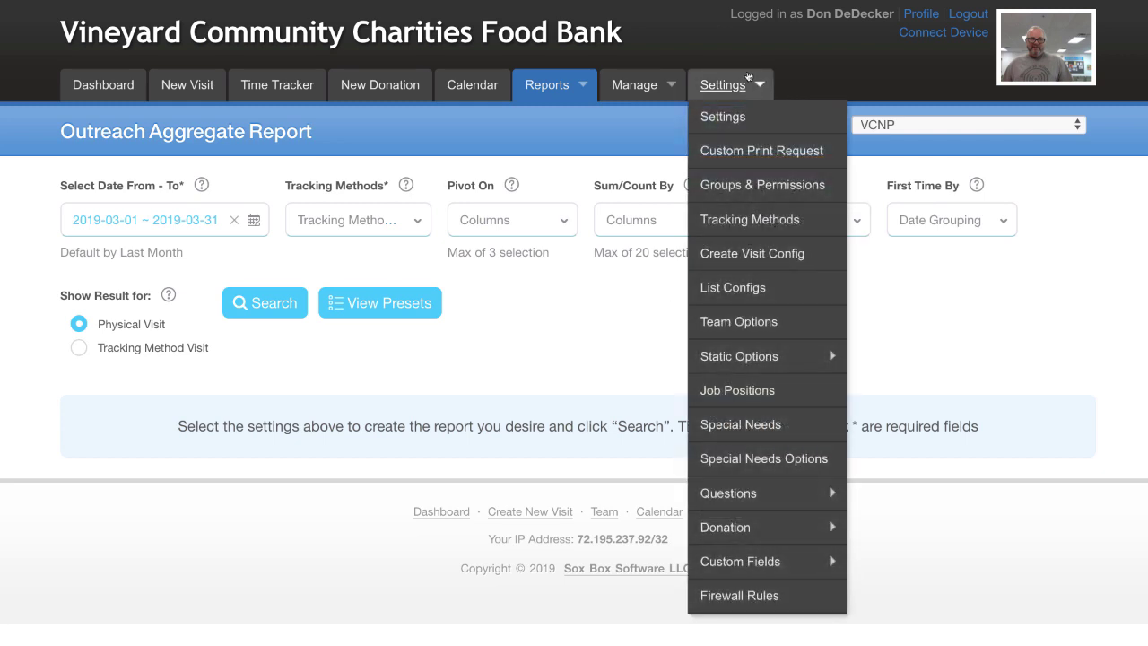
{"action": "left_click", "coordinate": [747, 183]}
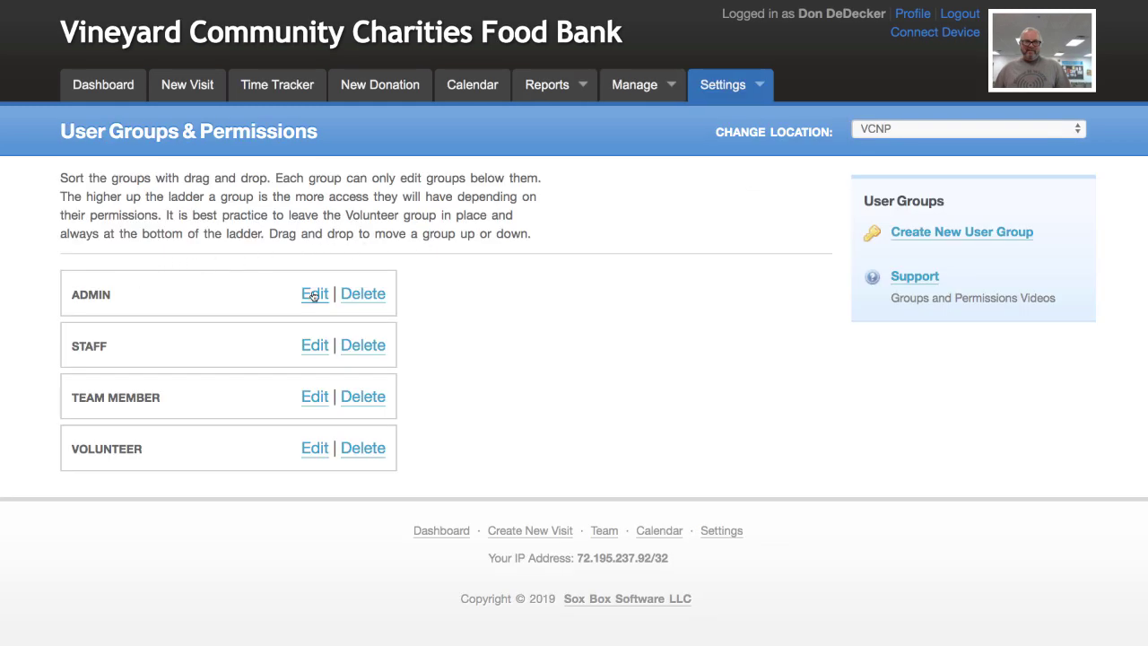
{"action": "left_click", "coordinate": [314, 294]}
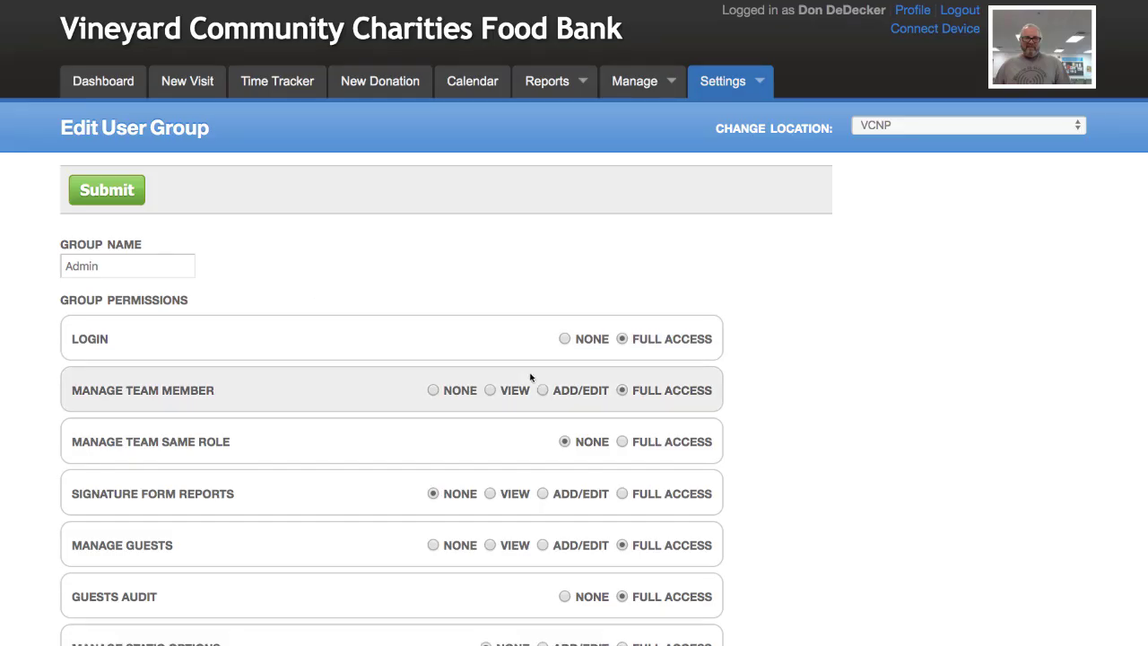
- Review the Admin group's permissions, including Outreach Aggregate access, and submit the group form
{"action": "scroll", "coordinate": [530, 379], "scroll_direction": "down", "scroll_amount": 3}
{"action": "scroll", "coordinate": [530, 378], "scroll_direction": "down", "scroll_amount": 14}
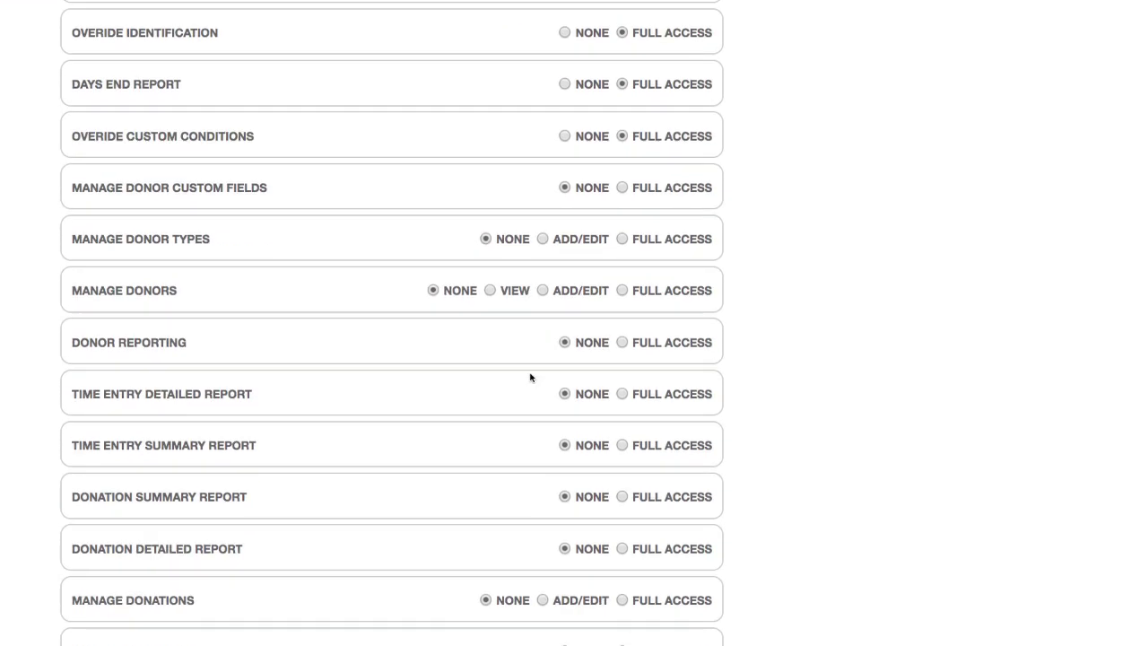
{"action": "scroll", "coordinate": [530, 378], "scroll_direction": "down", "scroll_amount": 14}
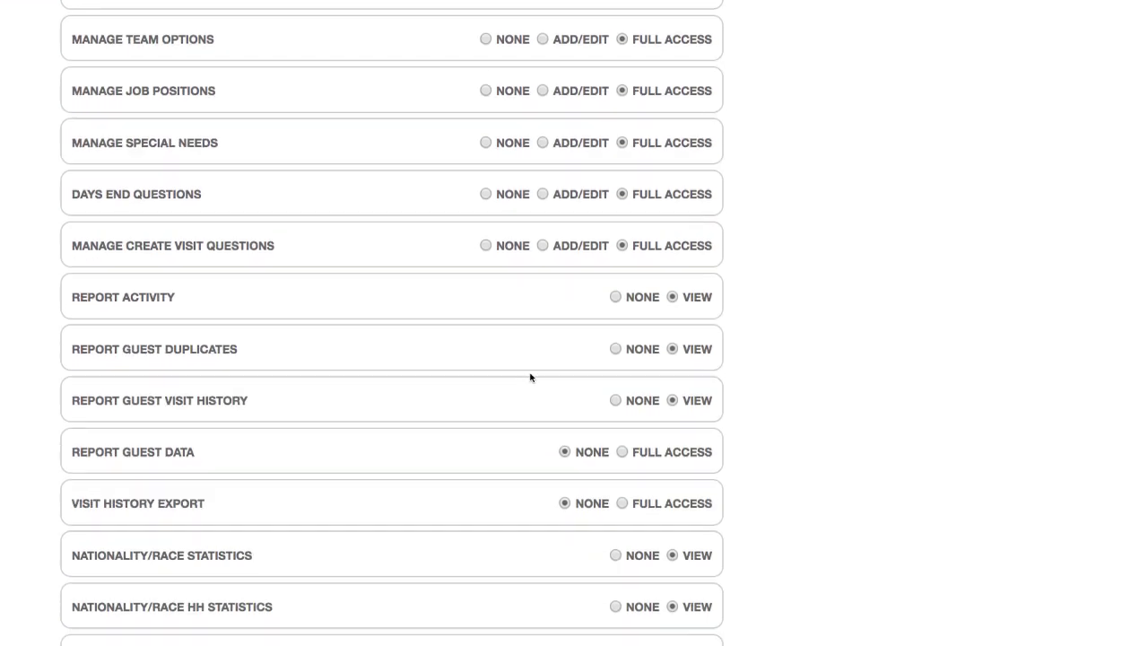
{"action": "scroll", "coordinate": [529, 377], "scroll_direction": "down", "scroll_amount": 14}
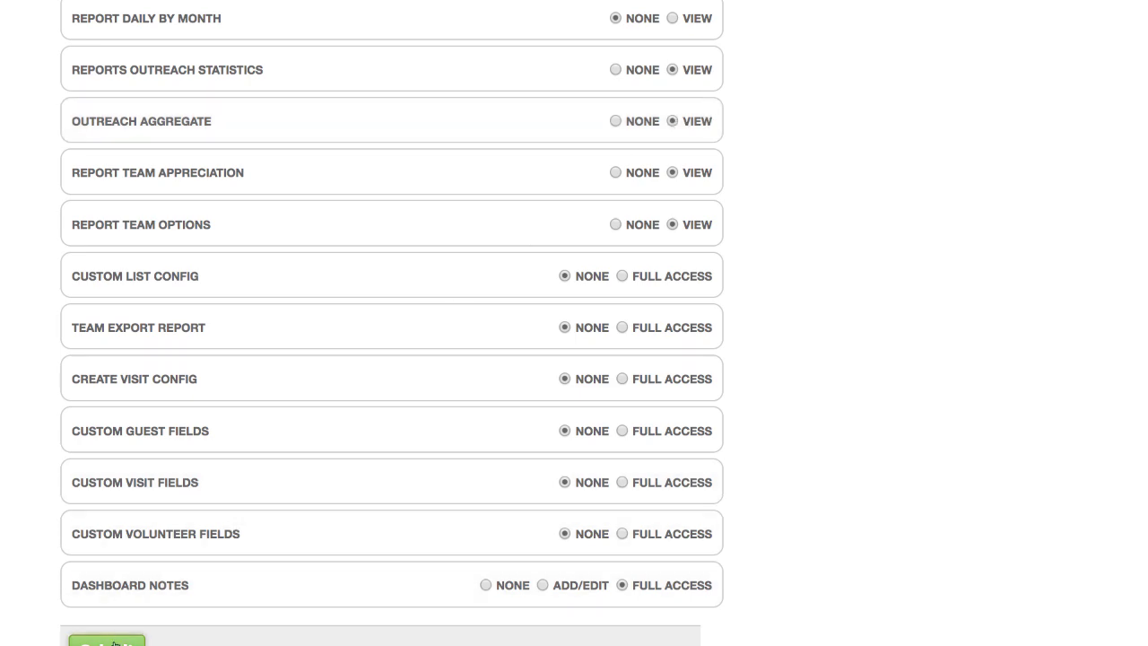
{"action": "scroll", "coordinate": [302, 438], "scroll_direction": "up", "scroll_amount": 15}
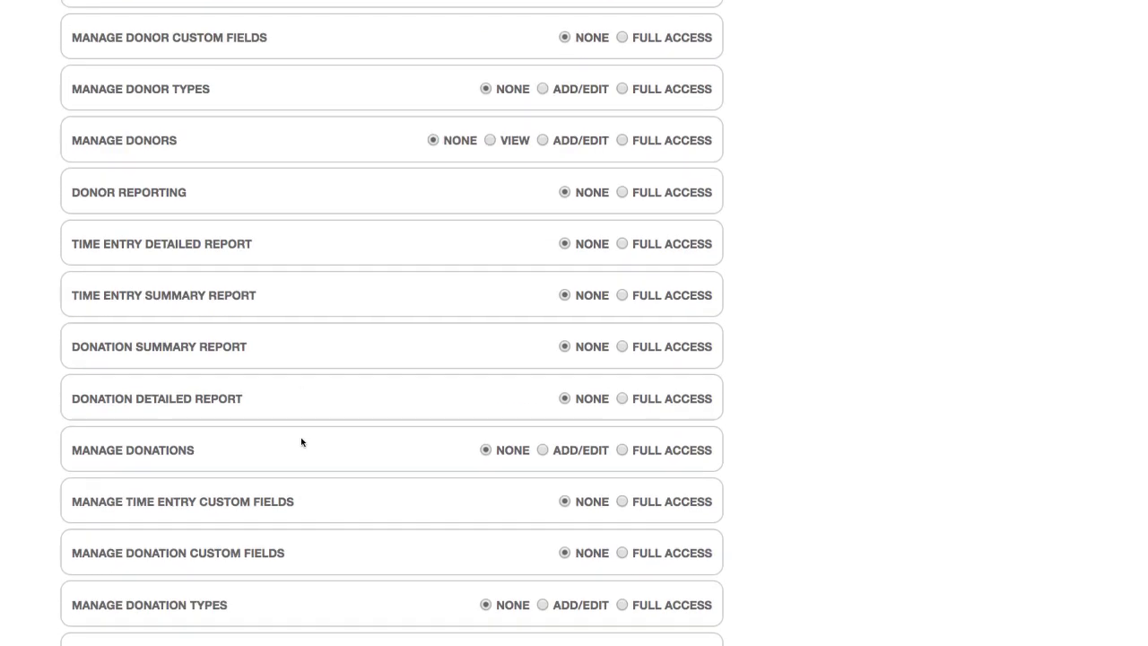
{"action": "scroll", "coordinate": [302, 442], "scroll_direction": "up", "scroll_amount": 20}
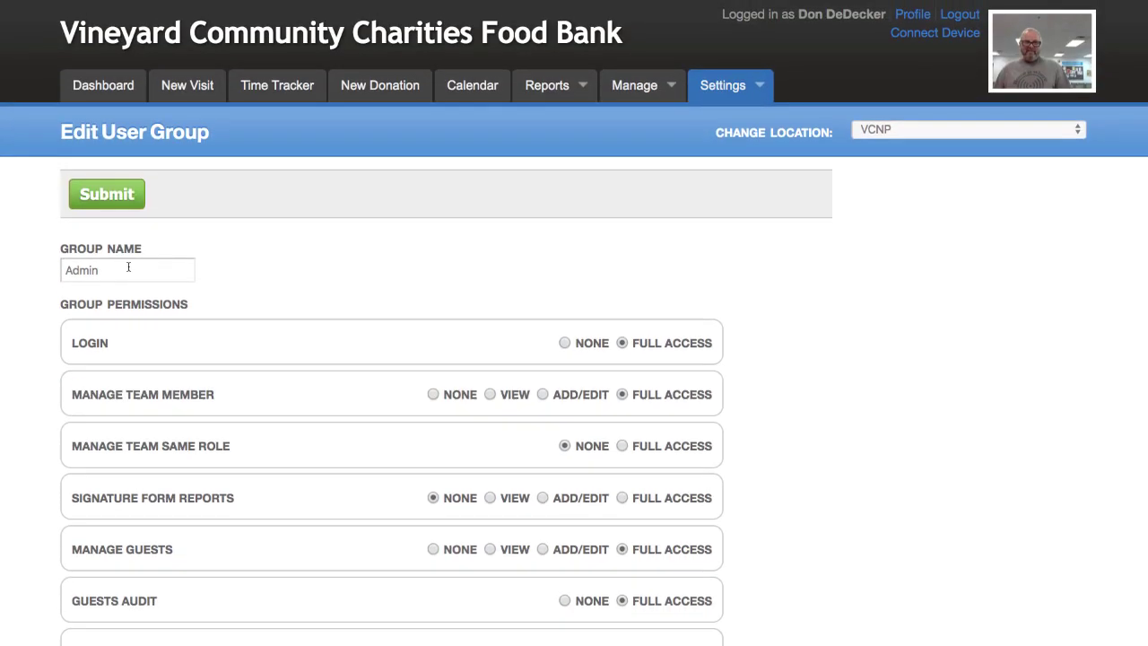
{"action": "left_click", "coordinate": [116, 202]}
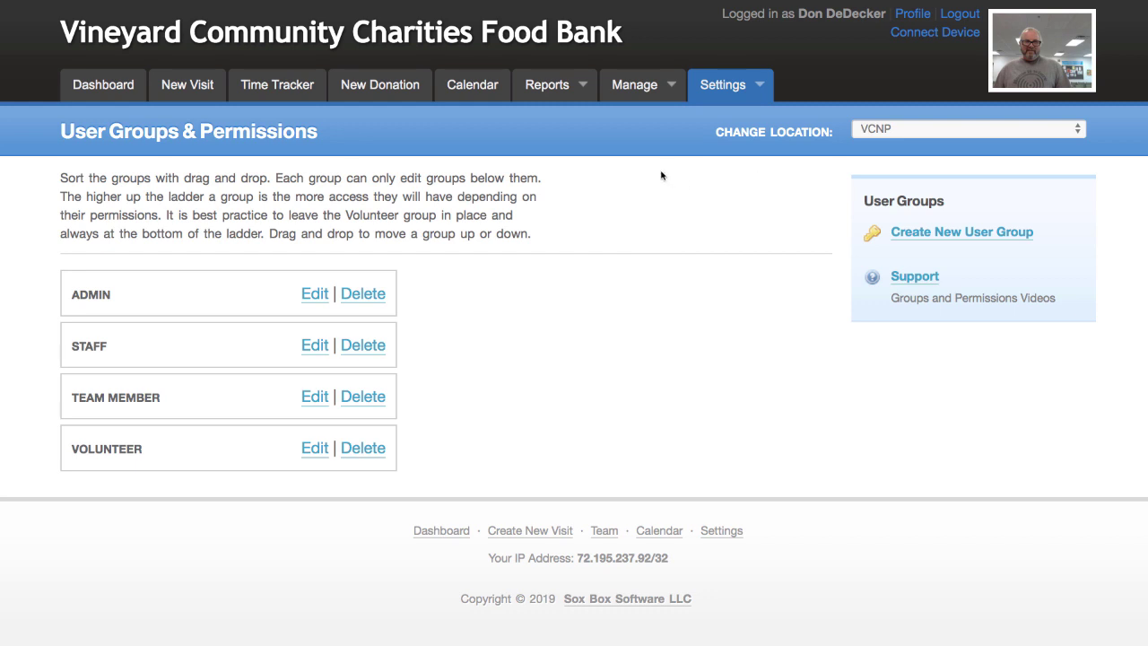
- Open the Outreach Aggregate report and read the help notes for Tracking Methods, Pivot On, Sum/Count By and Report Type
{"action": "mouse_move", "coordinate": [574, 93]}
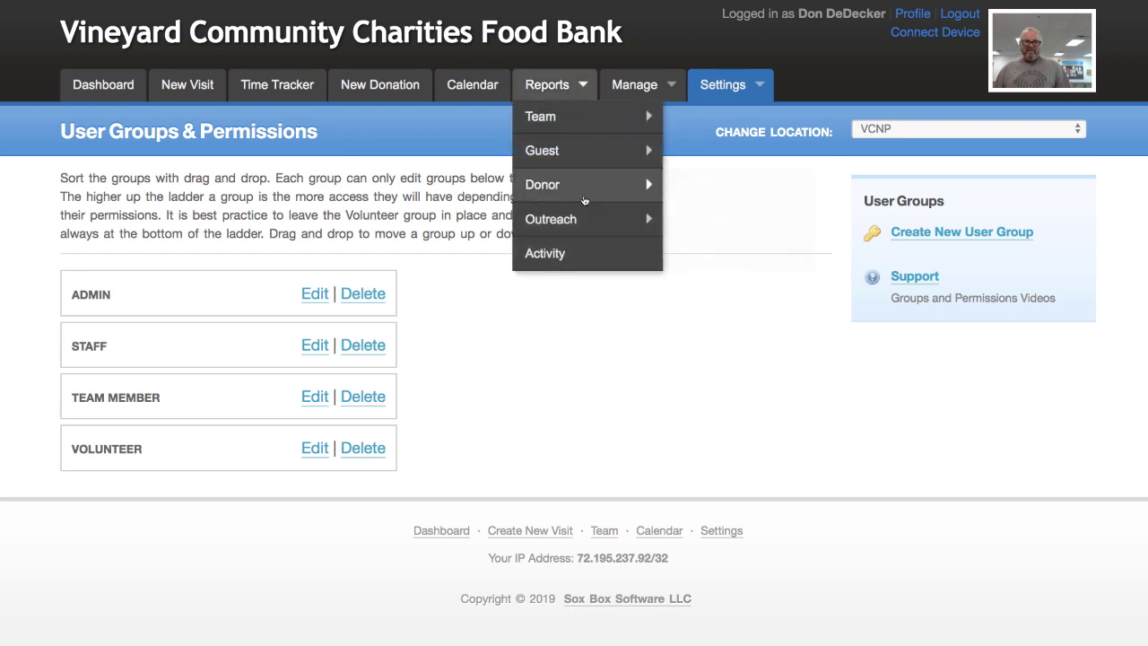
{"action": "mouse_move", "coordinate": [586, 219]}
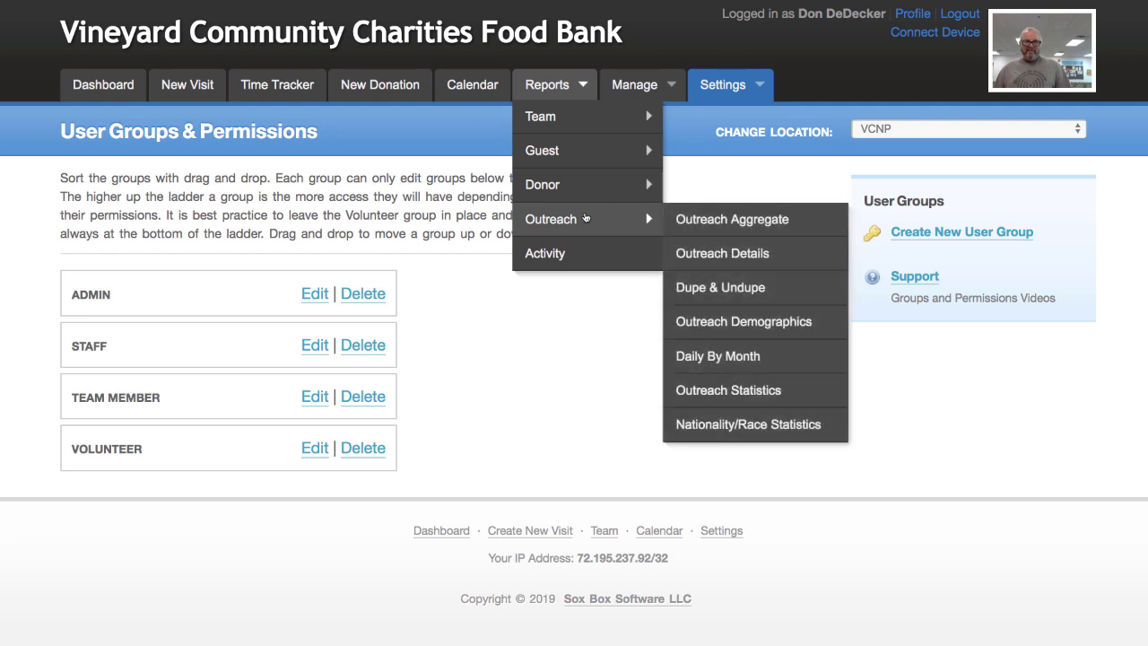
{"action": "left_click", "coordinate": [751, 224]}
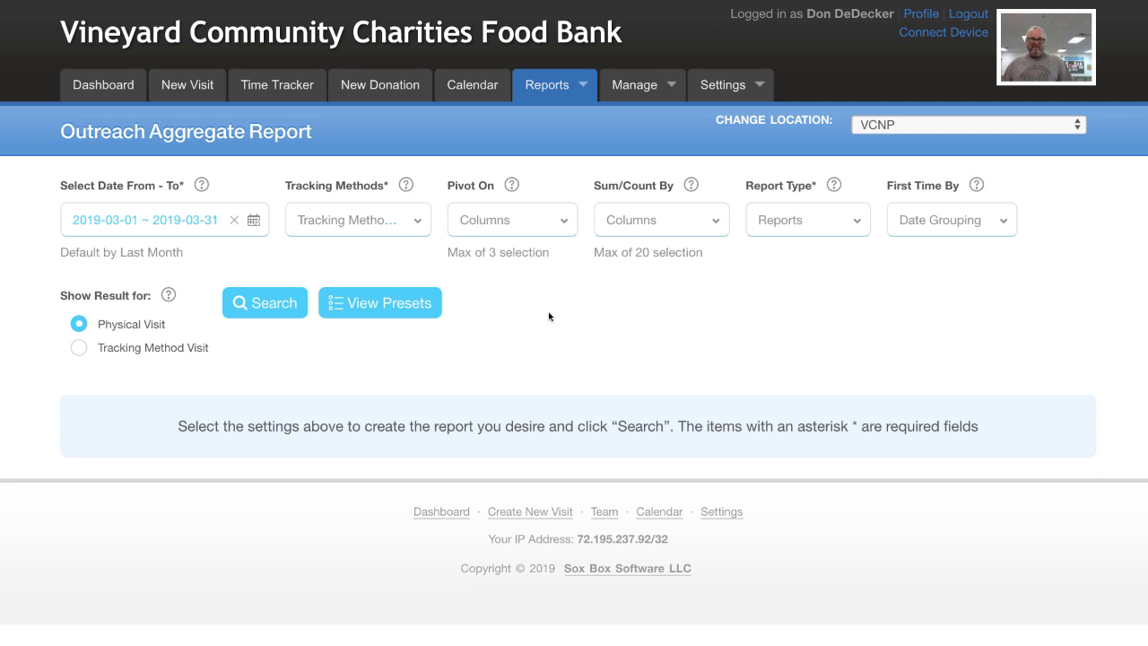
{"action": "mouse_move", "coordinate": [406, 187]}
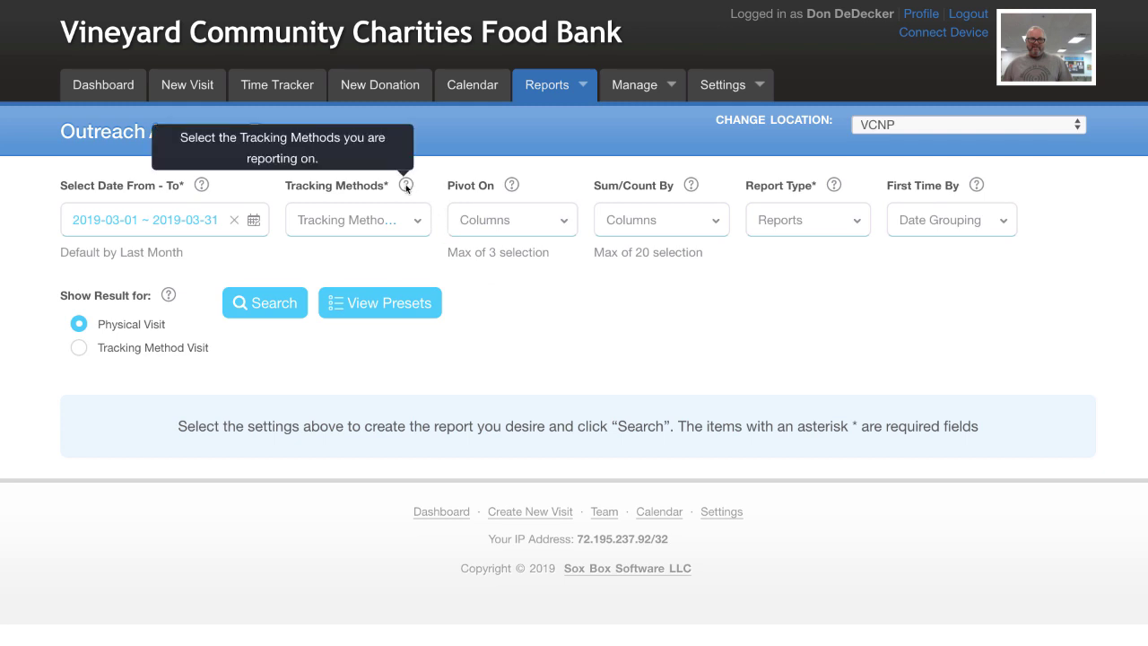
{"action": "mouse_move", "coordinate": [512, 187]}
{"action": "mouse_move", "coordinate": [689, 186]}
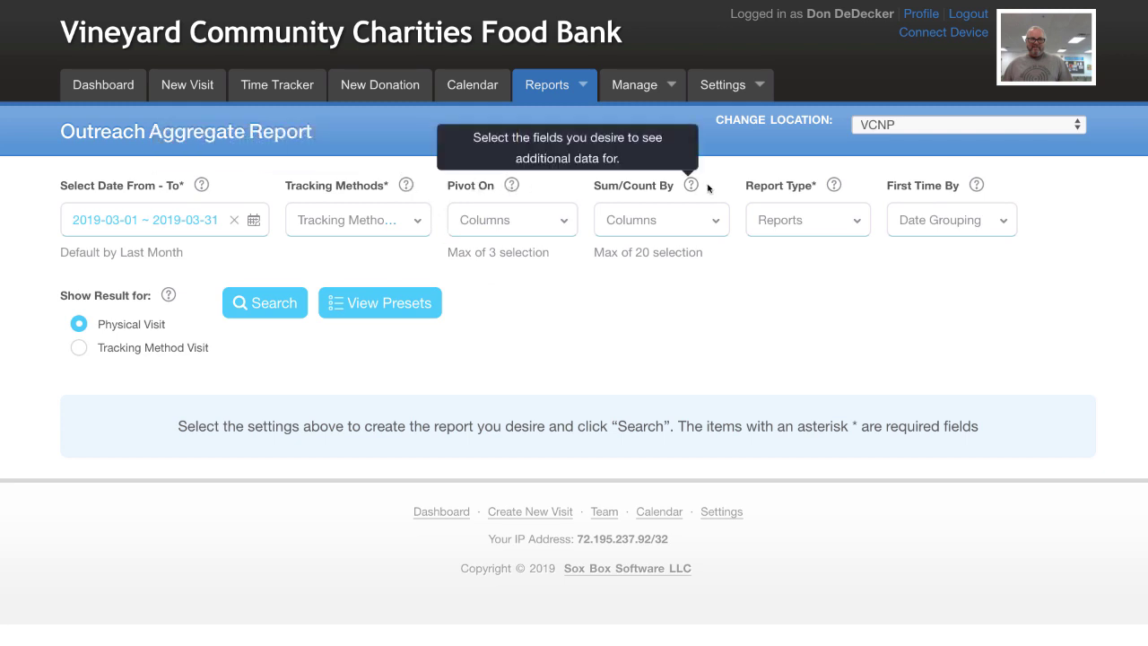
{"action": "mouse_move", "coordinate": [833, 186]}
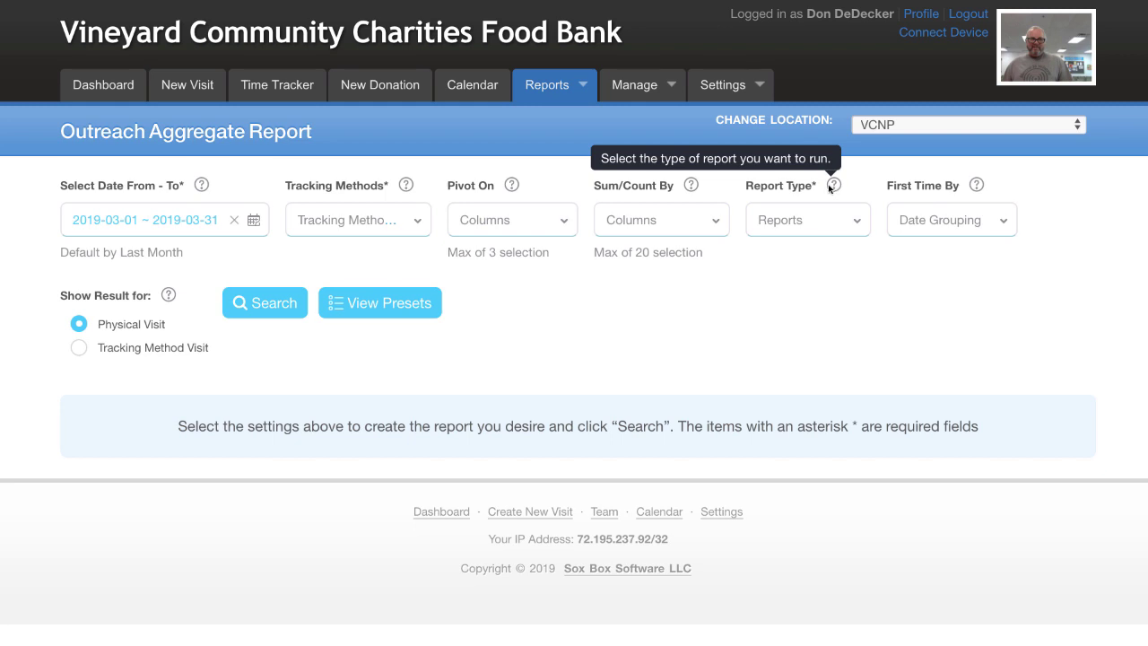
- Try the Last Month and This Month presets for the report's date range
{"action": "left_click", "coordinate": [175, 225]}
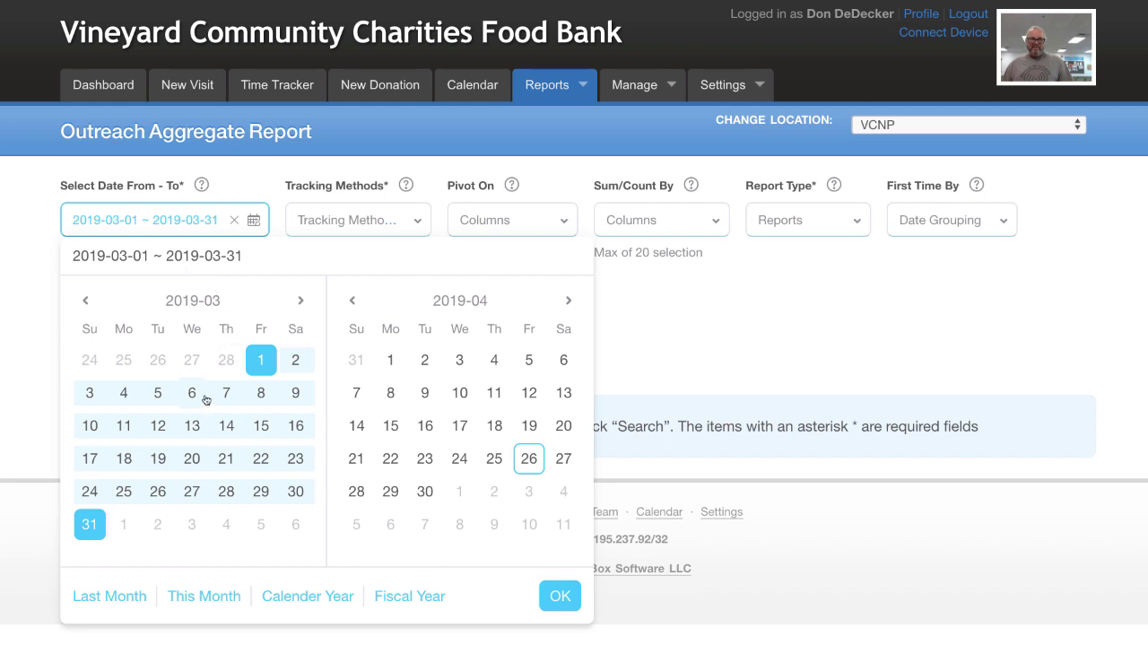
{"action": "left_click", "coordinate": [119, 601]}
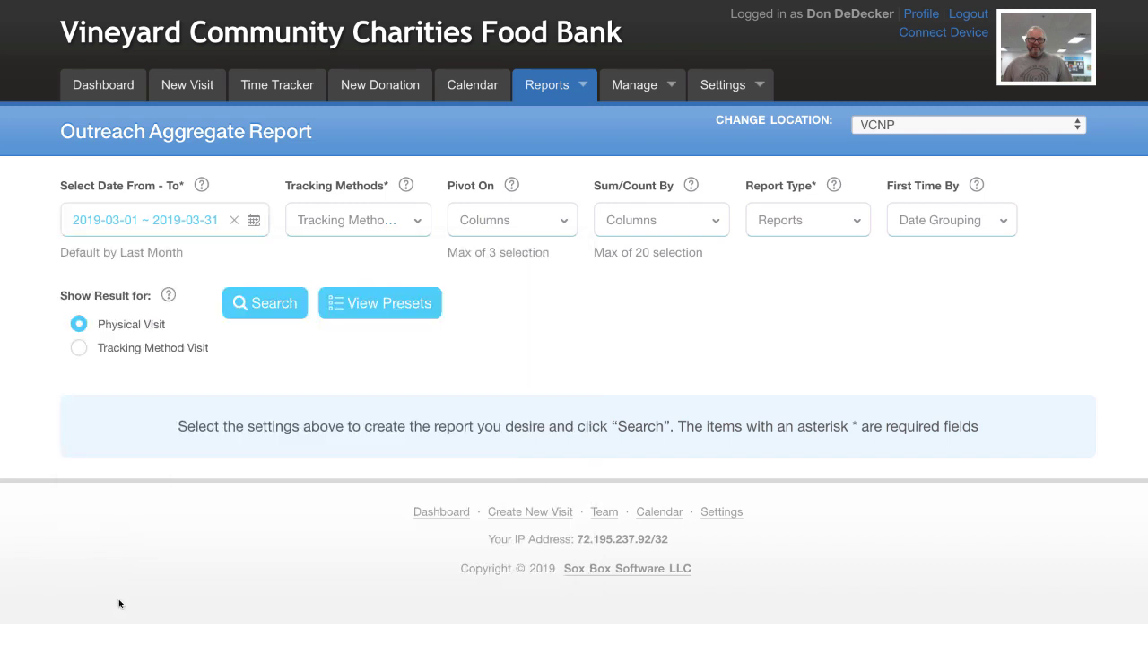
{"action": "left_click", "coordinate": [156, 220]}
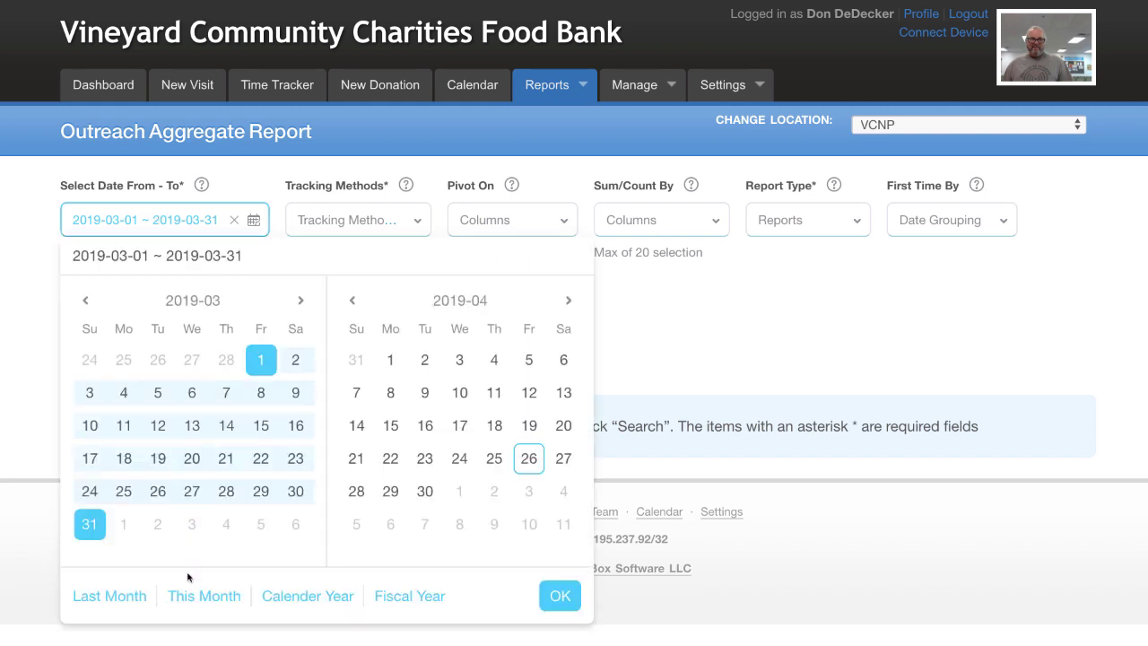
{"action": "left_click", "coordinate": [187, 596]}
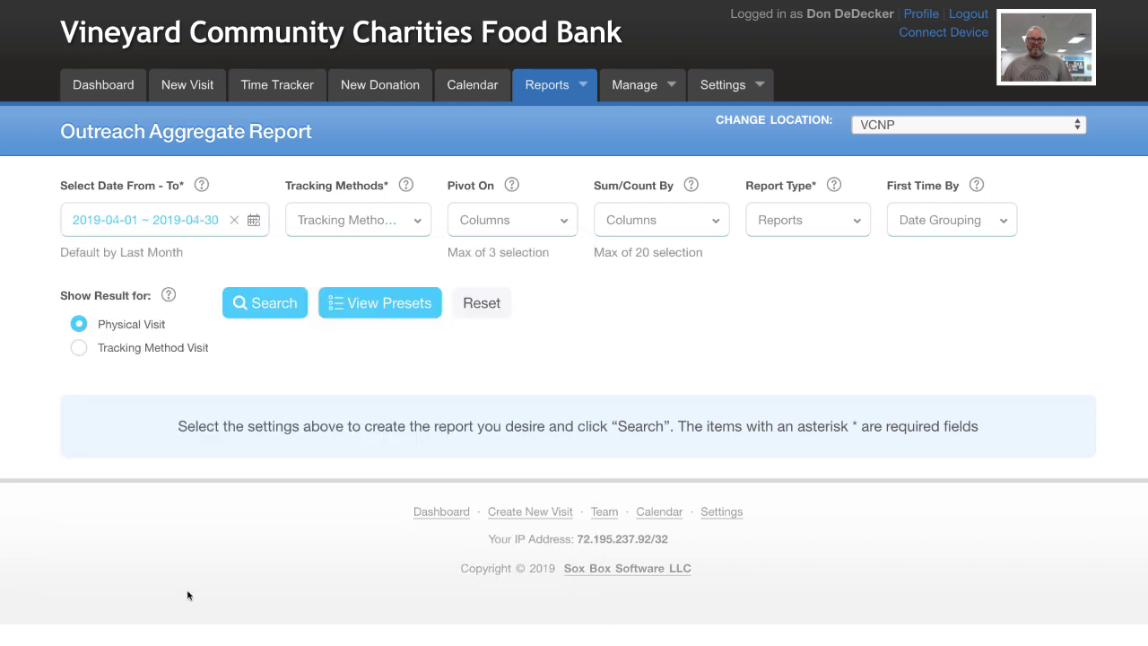
- Try the Calender Year and Fiscal Year presets for the report's date range
{"action": "left_click", "coordinate": [200, 230]}
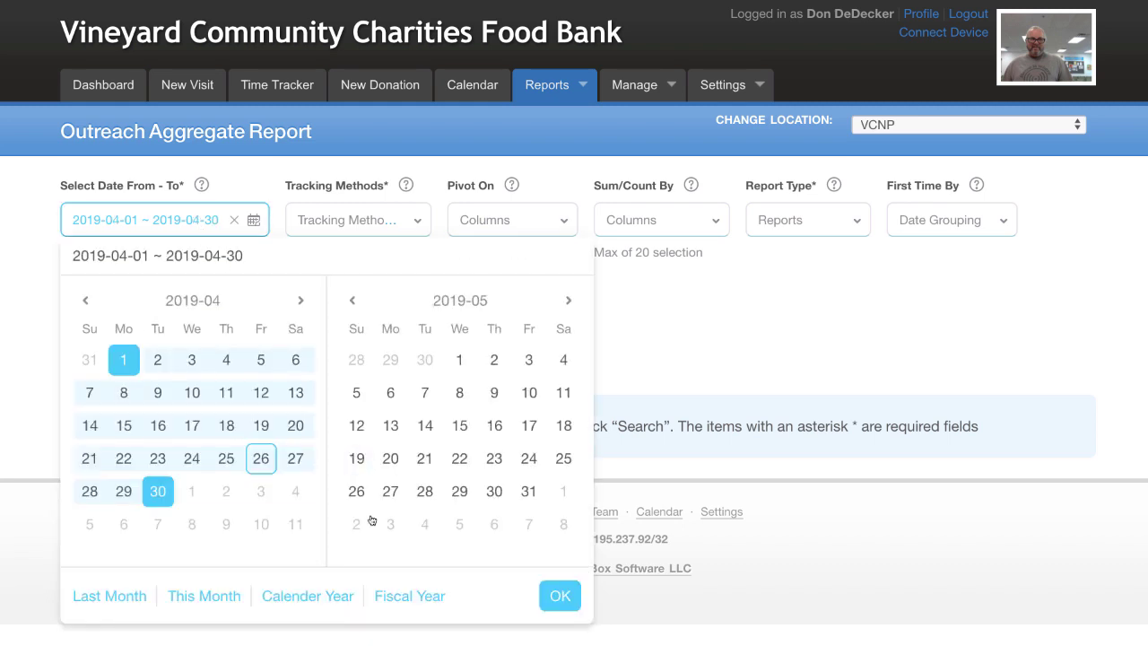
{"action": "left_click", "coordinate": [324, 600]}
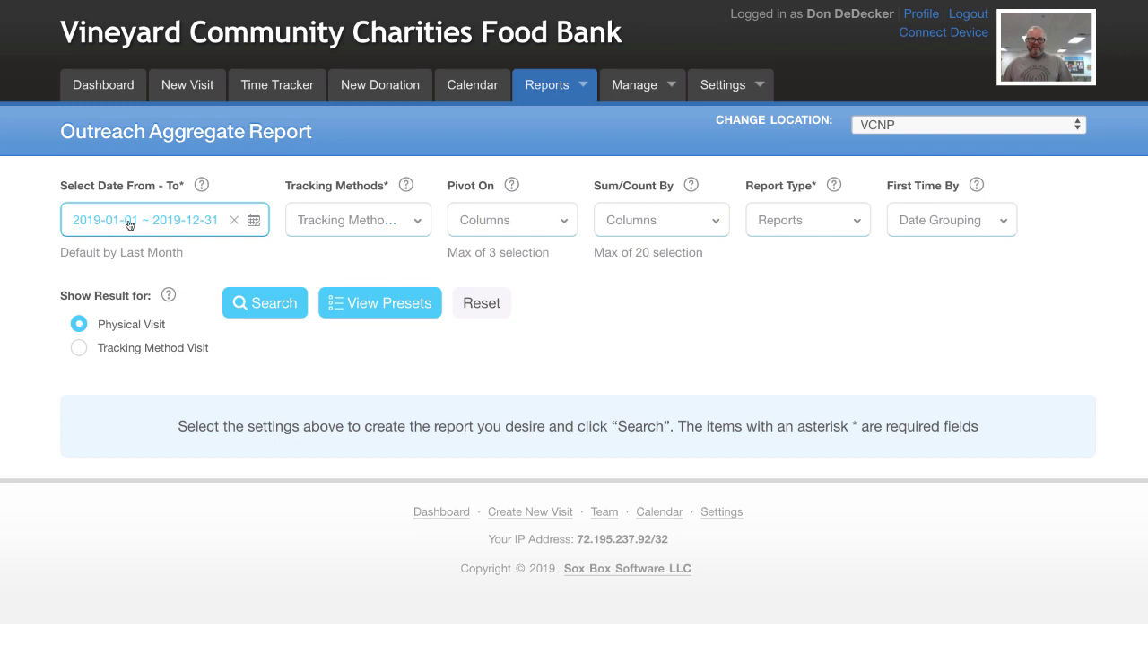
{"action": "left_click", "coordinate": [181, 223]}
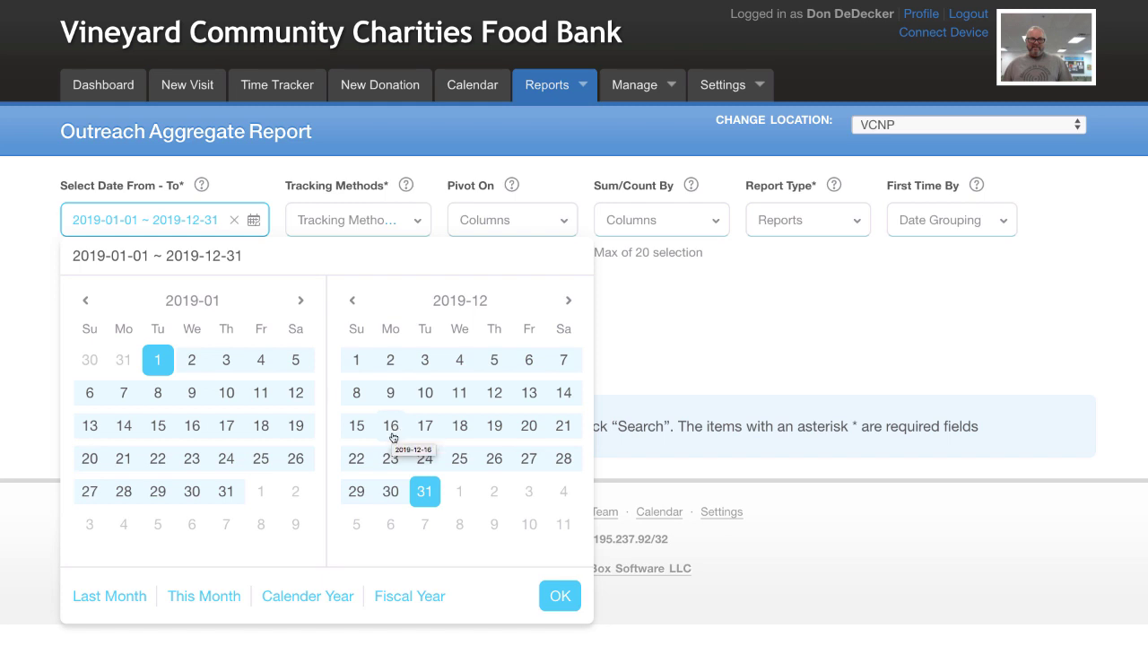
{"action": "left_click", "coordinate": [400, 599]}
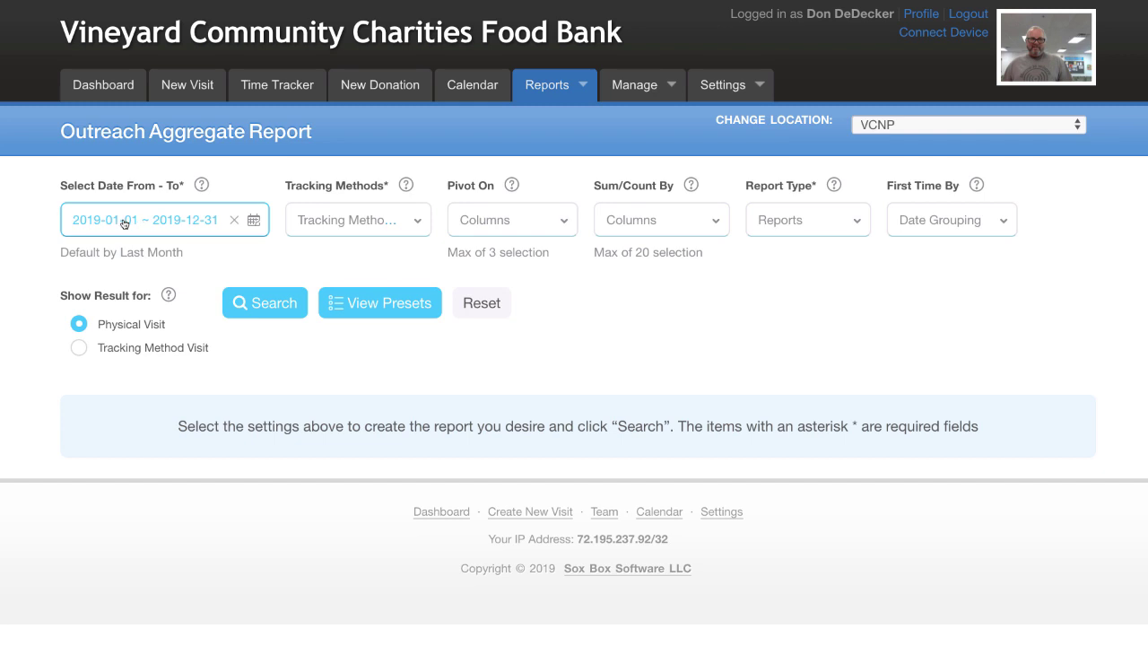
- Apply the Last Month preset and narrow the date range to the week 2019-03-03 to 2019-03-09
{"action": "left_click", "coordinate": [199, 227]}
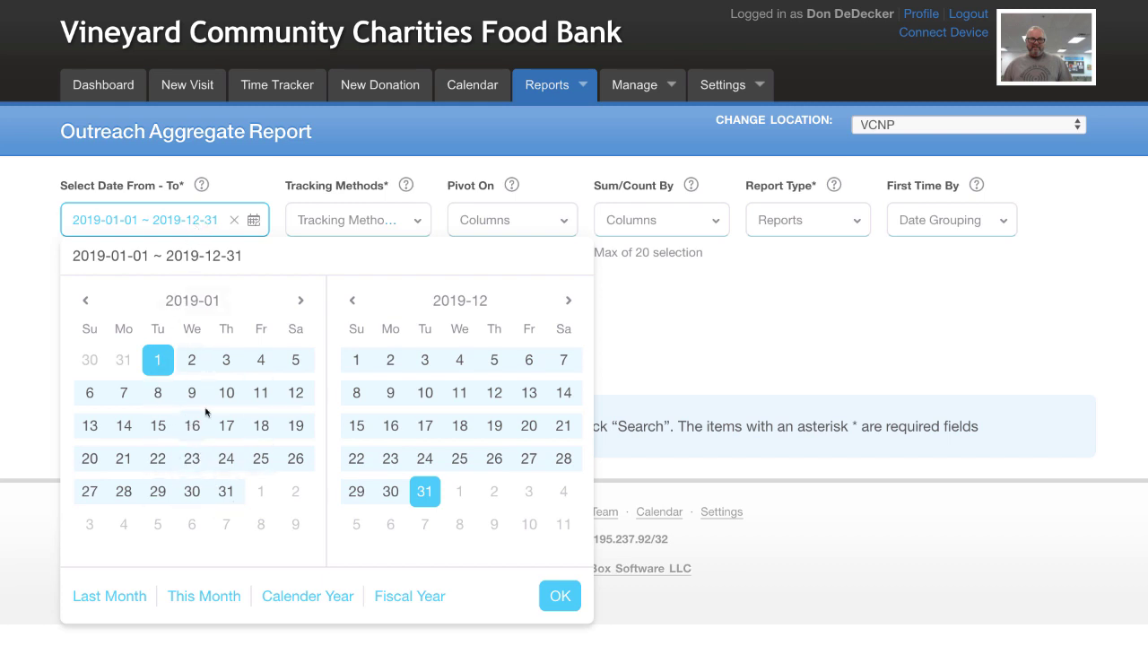
{"action": "left_click", "coordinate": [101, 594]}
{"action": "left_click", "coordinate": [183, 222]}
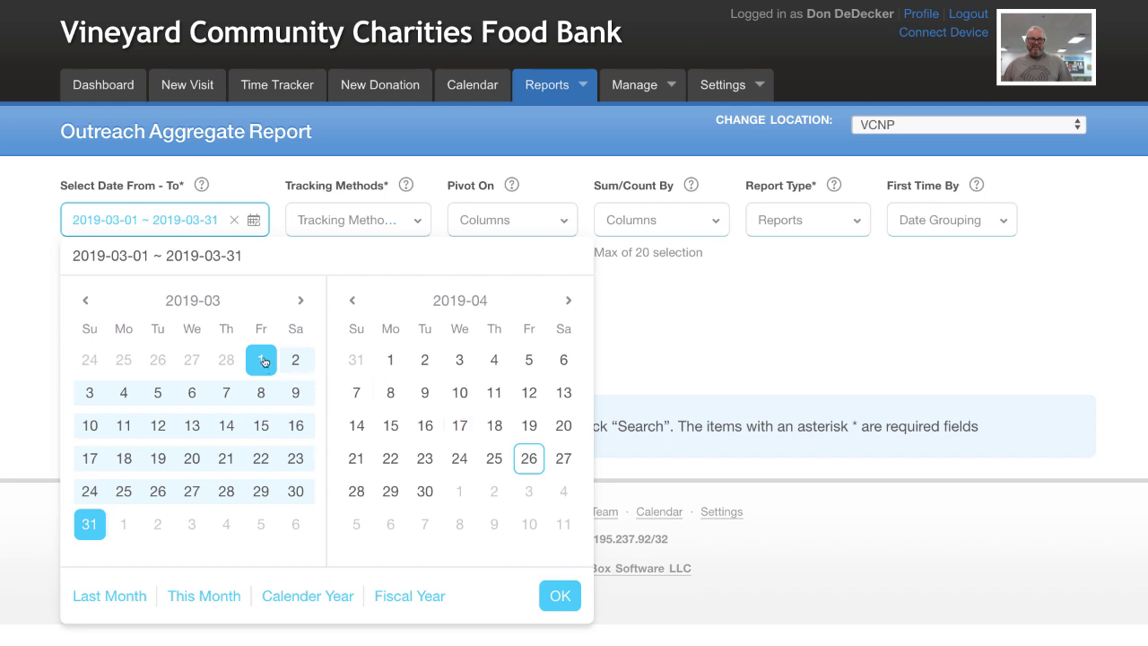
{"action": "left_click", "coordinate": [90, 392]}
{"action": "left_click", "coordinate": [261, 392]}
{"action": "left_click", "coordinate": [296, 393]}
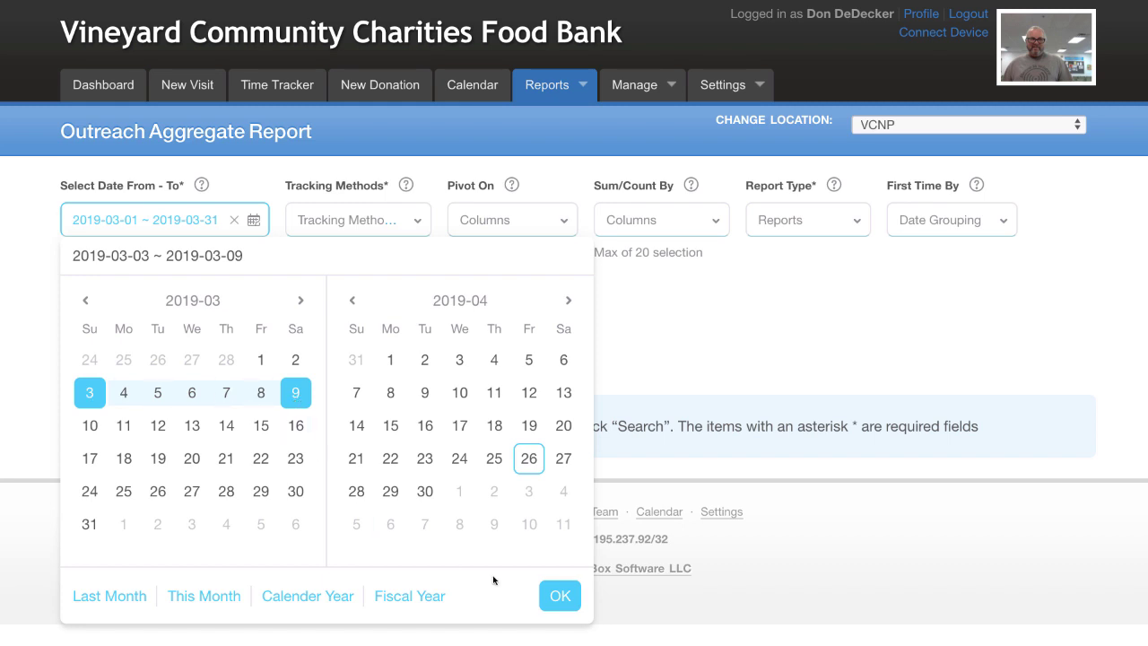
{"action": "left_click", "coordinate": [560, 597]}
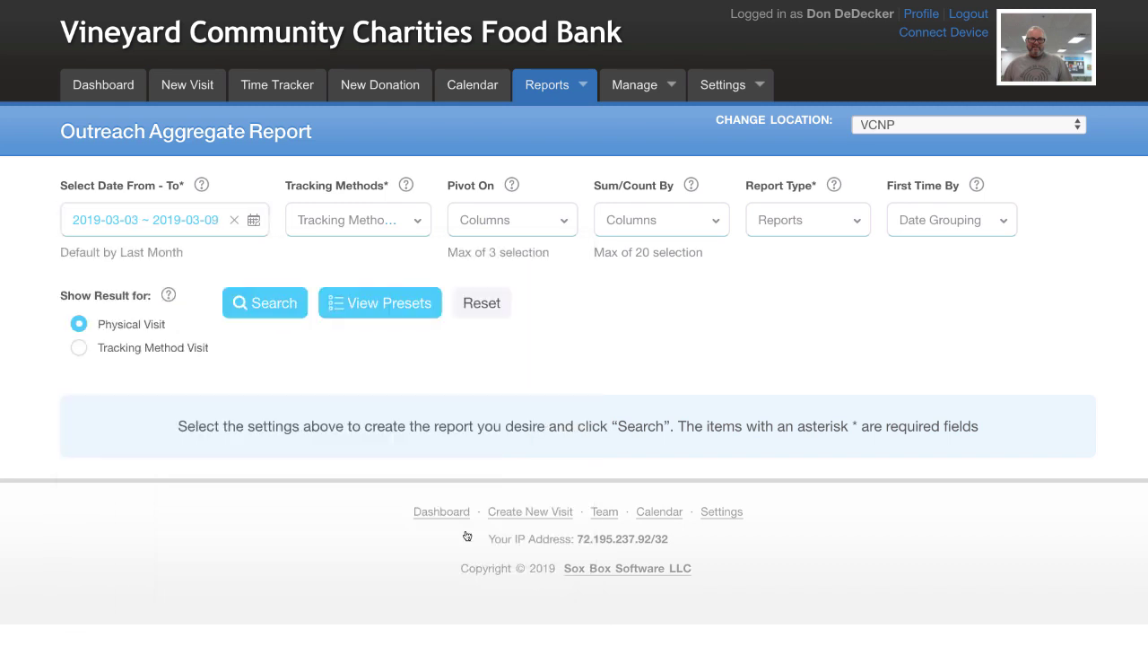
- Set the report's date range to the single day 2019-03-02
{"action": "left_click", "coordinate": [193, 231]}
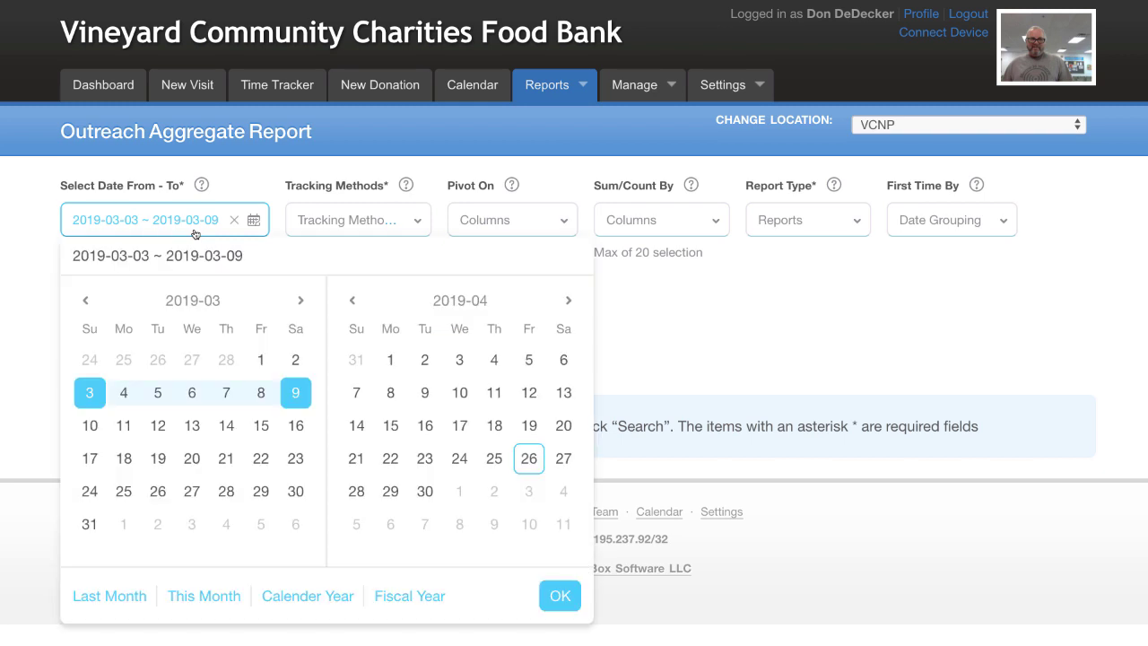
{"action": "left_click", "coordinate": [296, 361]}
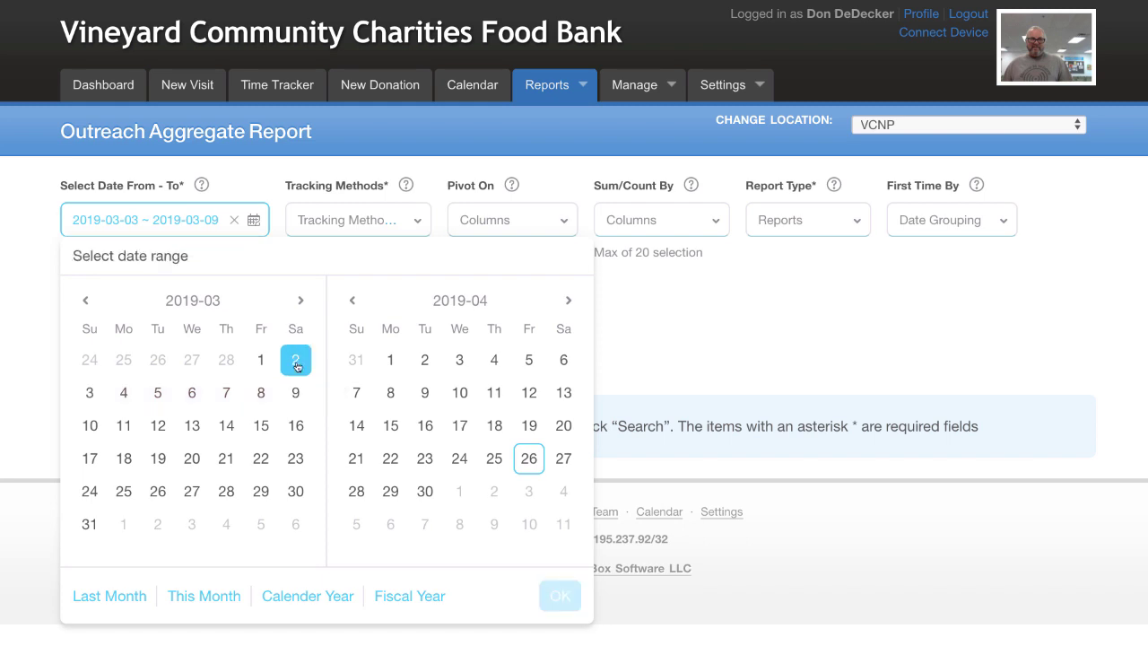
{"action": "left_click", "coordinate": [296, 362]}
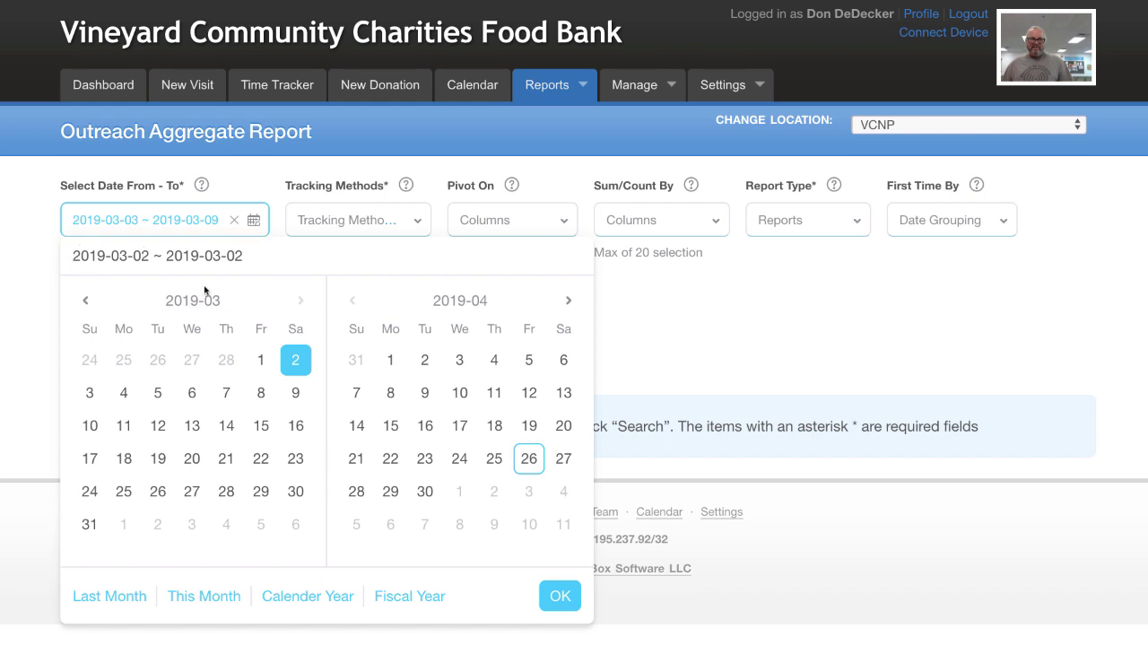
{"action": "left_click", "coordinate": [551, 604]}
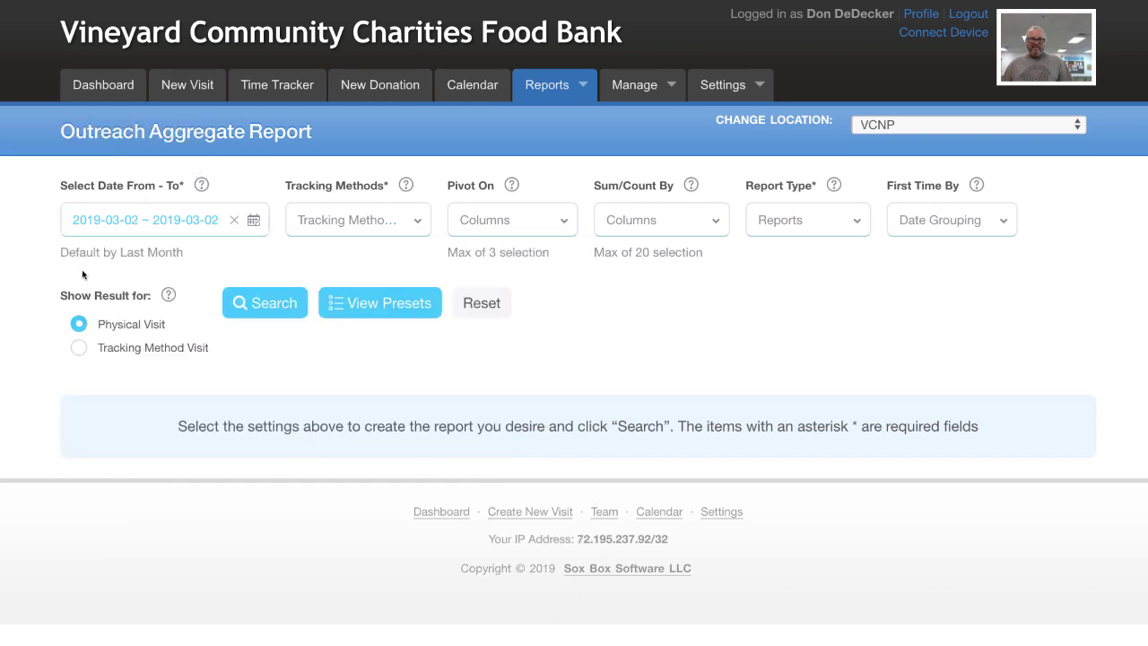
- Reopen and confirm the selected single-day date range, and clear the date field
{"action": "left_click", "coordinate": [188, 226]}
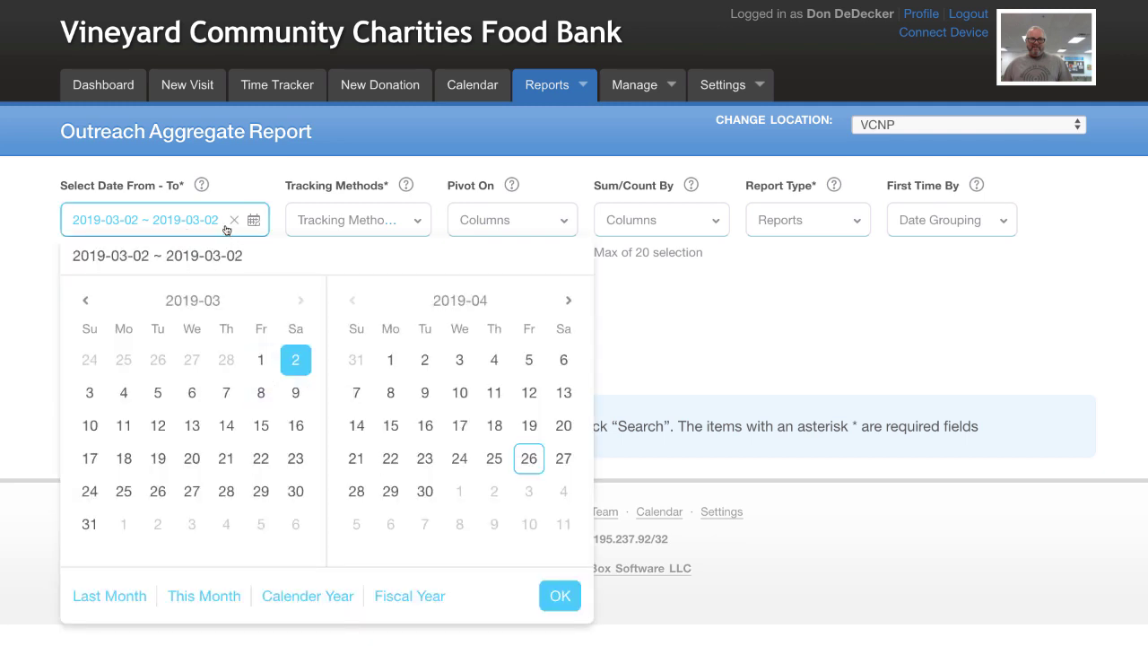
{"action": "left_click", "coordinate": [560, 595]}
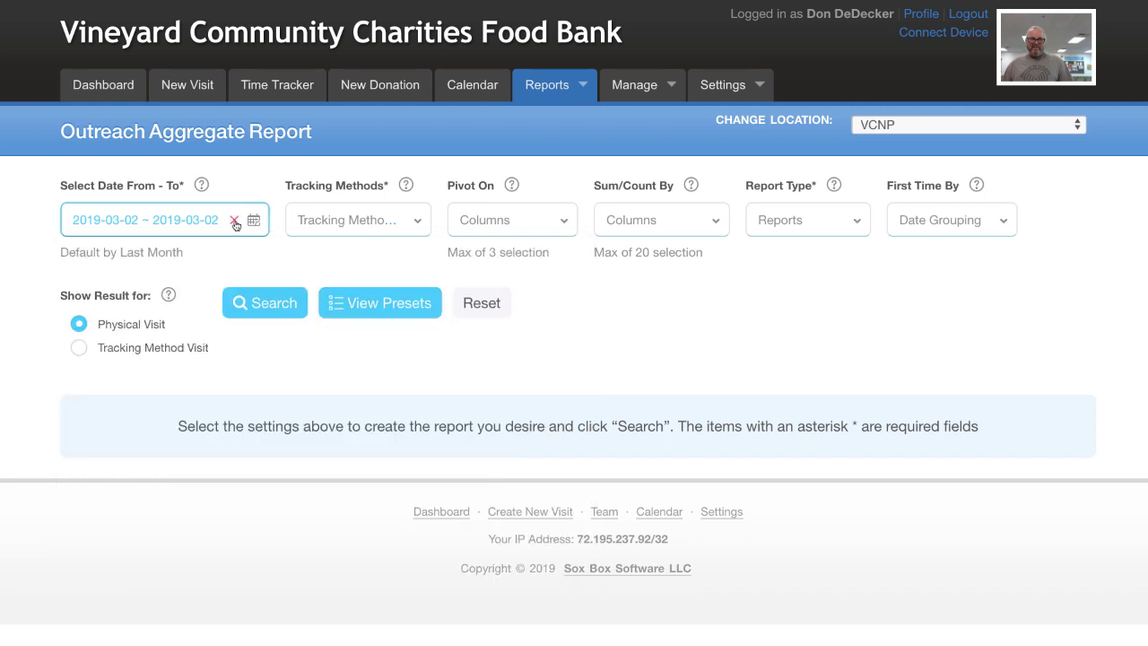
{"action": "left_click", "coordinate": [234, 222]}
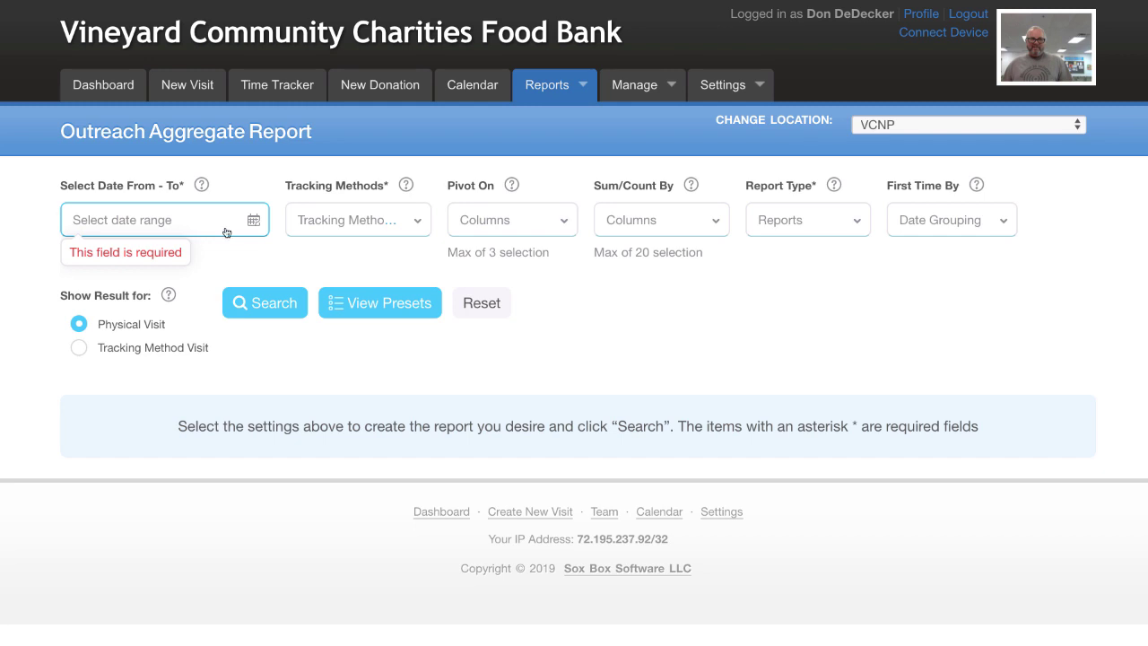
- Apply the Last Month date range and select Food and Clothing as the report's tracking methods
{"action": "left_click", "coordinate": [172, 230]}
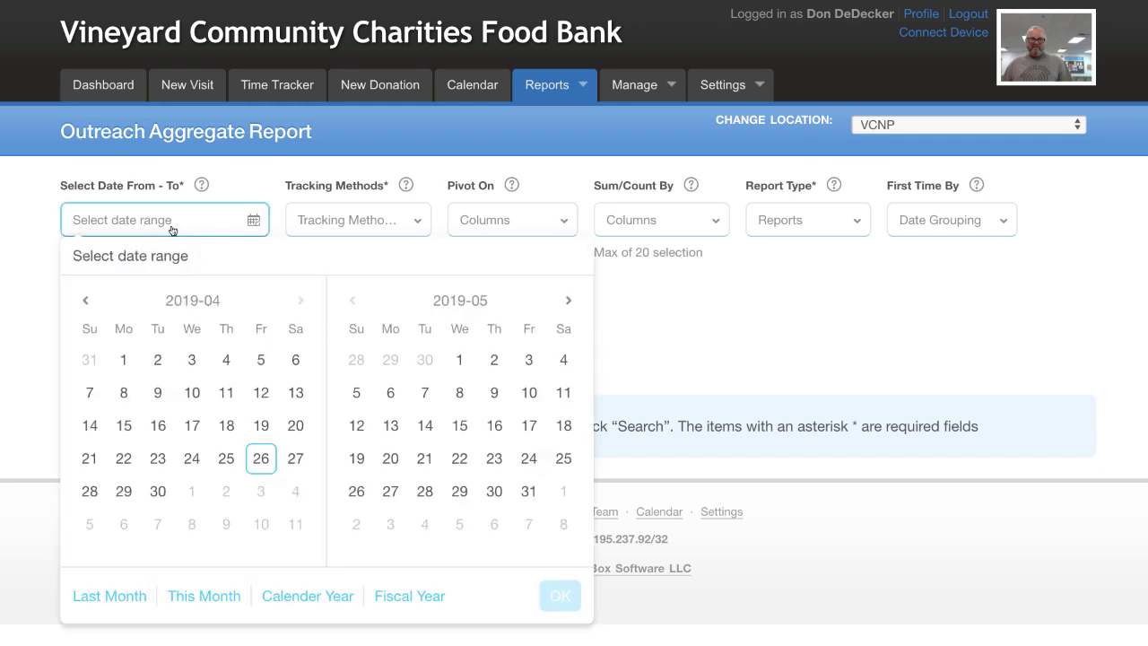
{"action": "left_click", "coordinate": [109, 596]}
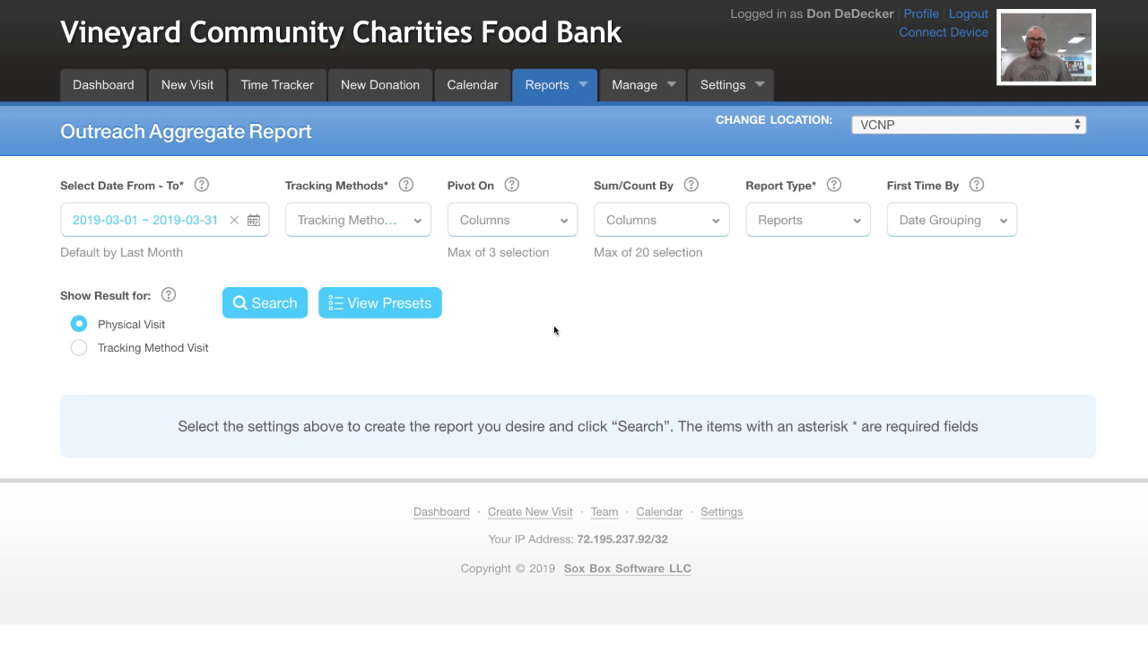
{"action": "left_click", "coordinate": [422, 225]}
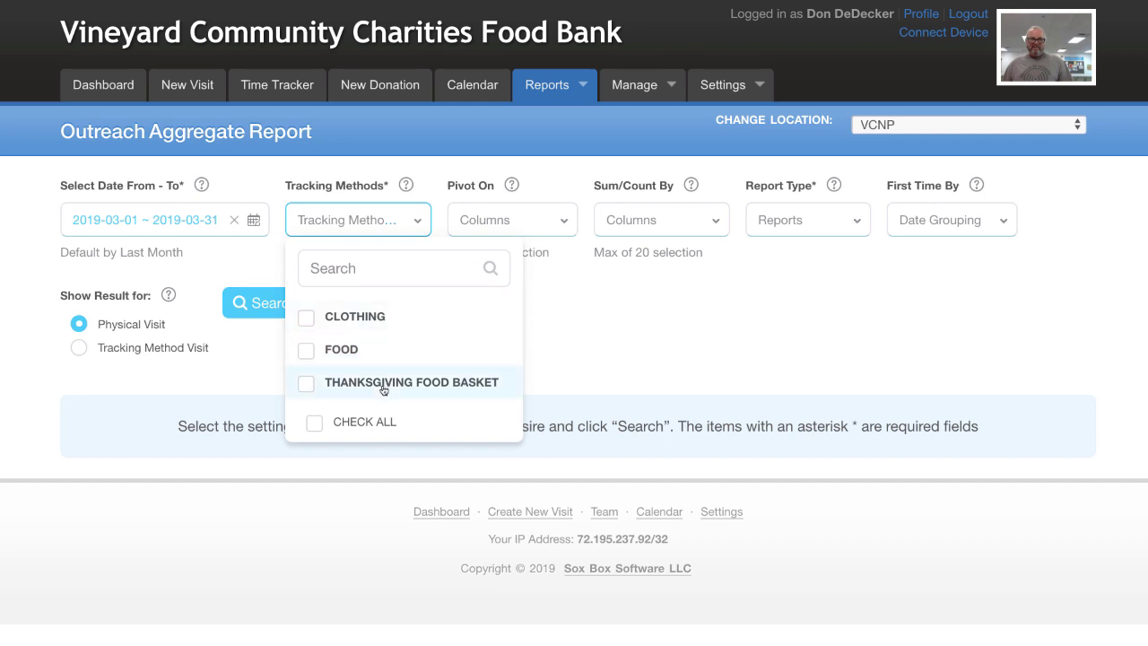
{"action": "left_click", "coordinate": [307, 350]}
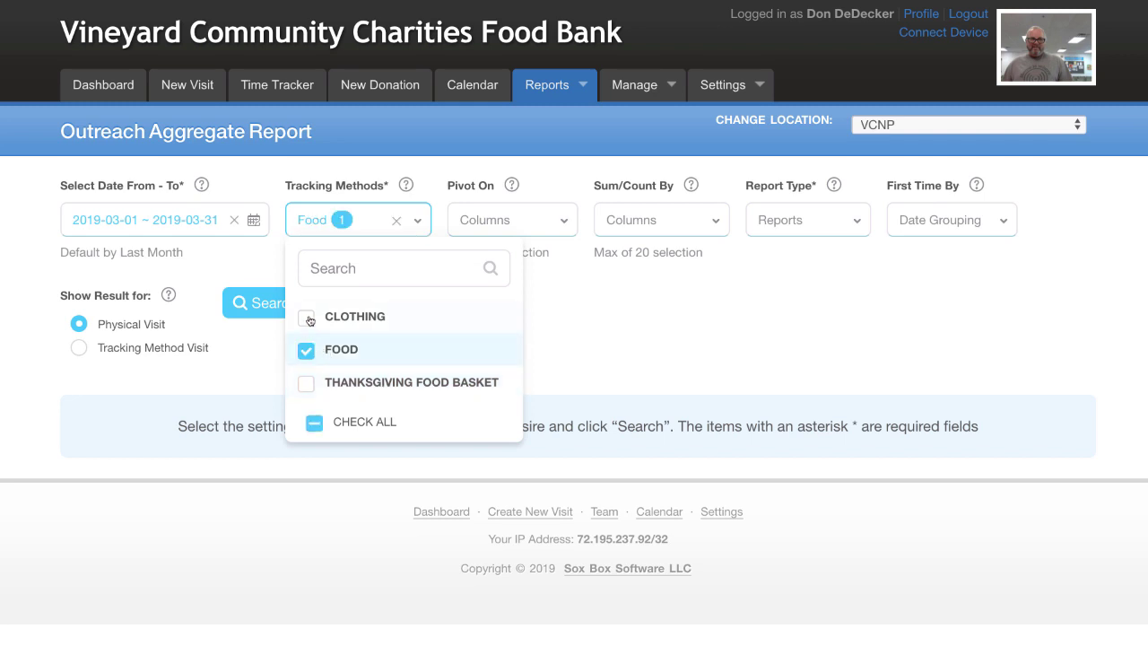
{"action": "left_click", "coordinate": [308, 319]}
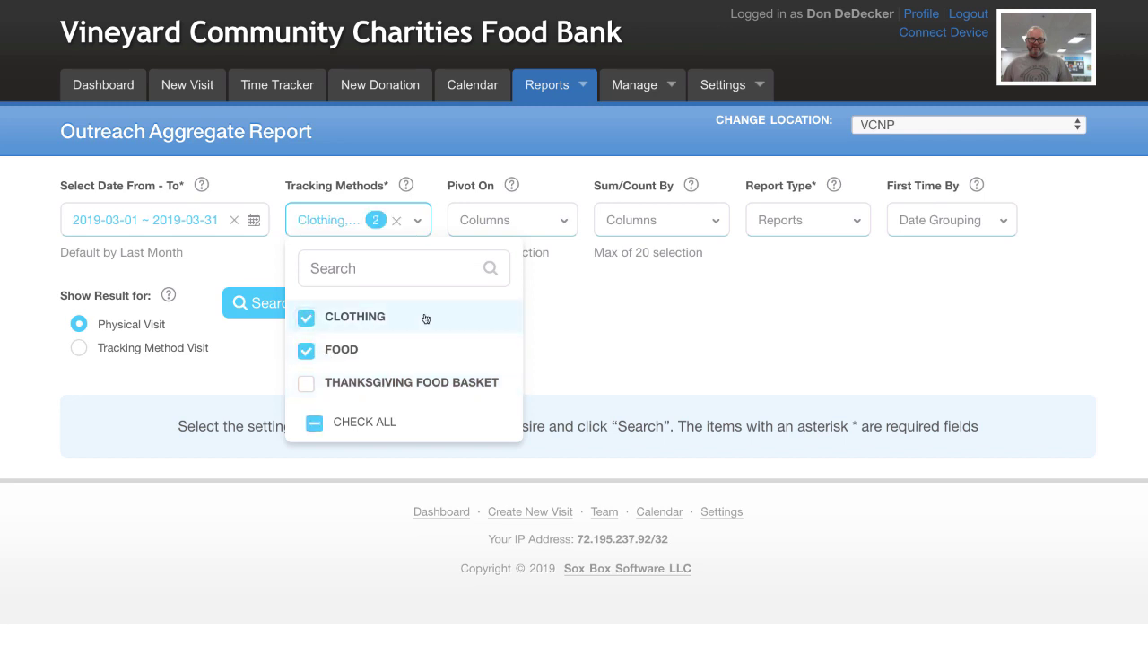
- Try the Check All option for the tracking methods and exclude Thanksgiving Food Basket from the selection
{"action": "left_click", "coordinate": [315, 423]}
{"action": "left_click", "coordinate": [315, 423]}
{"action": "left_click", "coordinate": [315, 423]}
{"action": "left_click", "coordinate": [306, 384]}
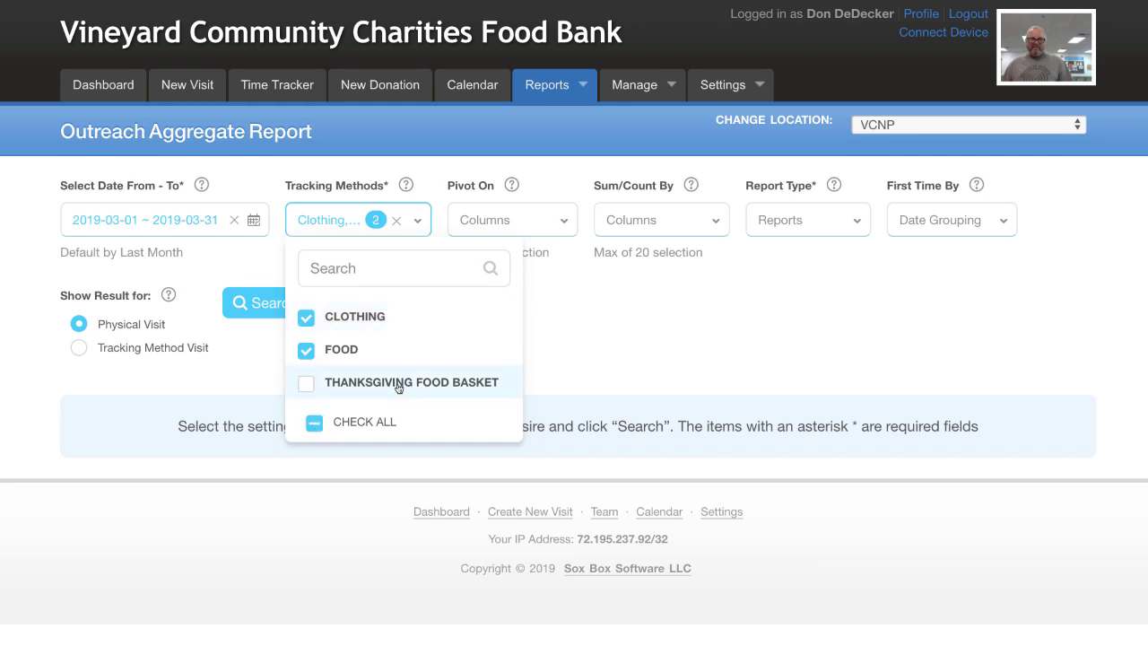
- Search the tracking methods for "food" and close the list
{"action": "left_click", "coordinate": [395, 273]}
{"action": "type", "text": "food"}
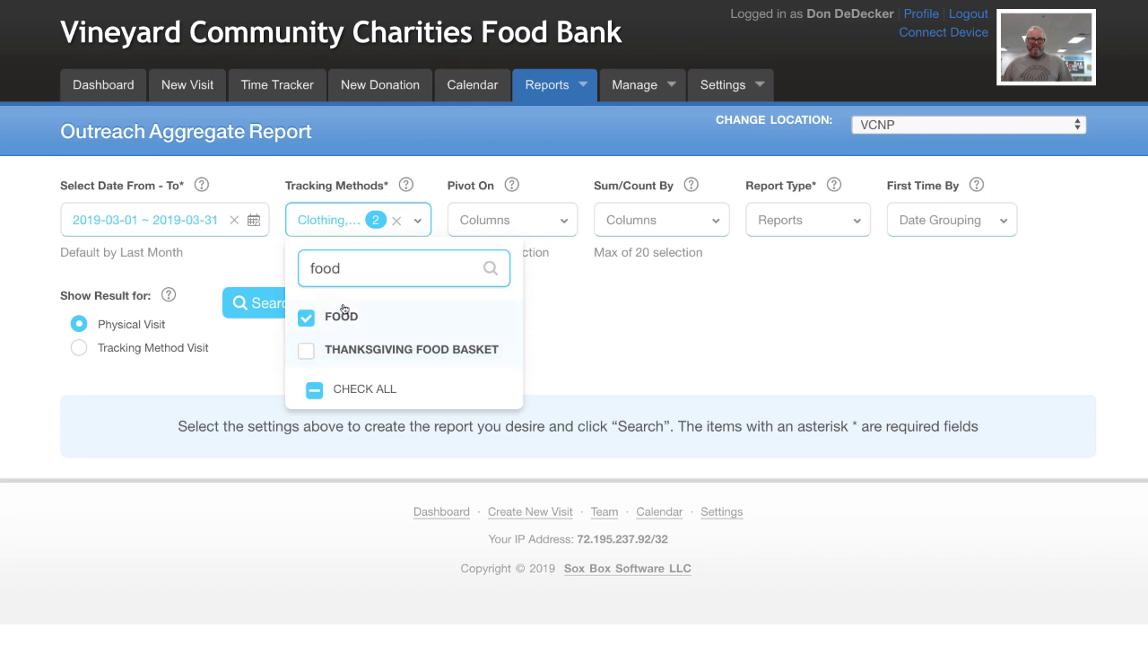
{"action": "left_click", "coordinate": [563, 229]}
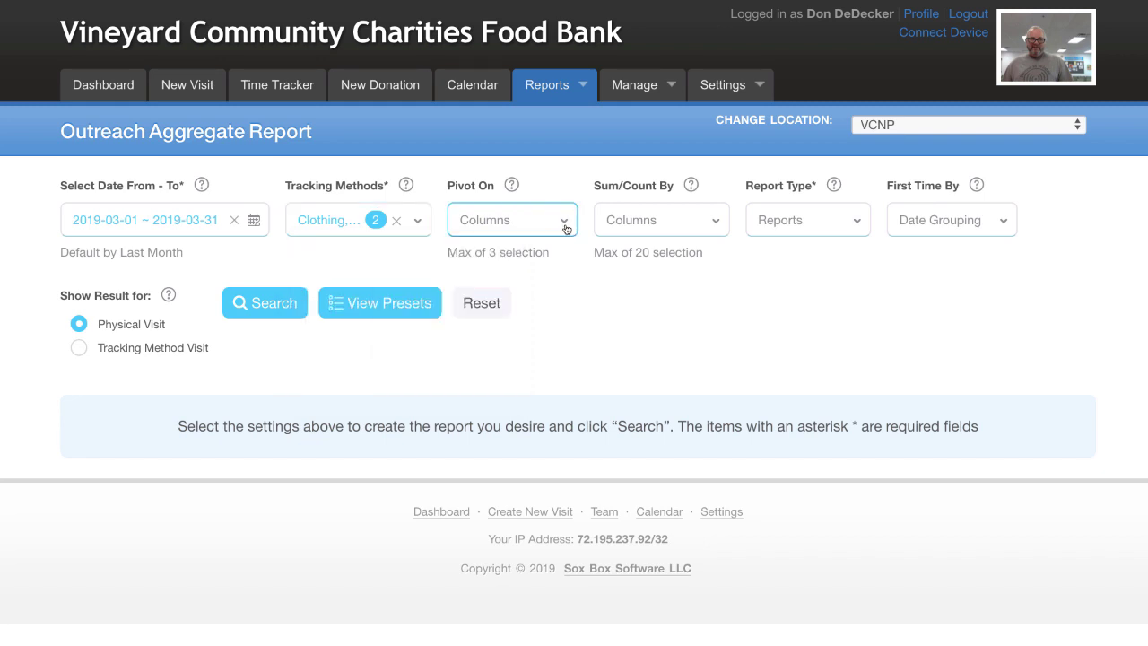
- Try Homeless and Zipcode in turn as the report's pivot column, clearing each one again
{"action": "left_click", "coordinate": [565, 229]}
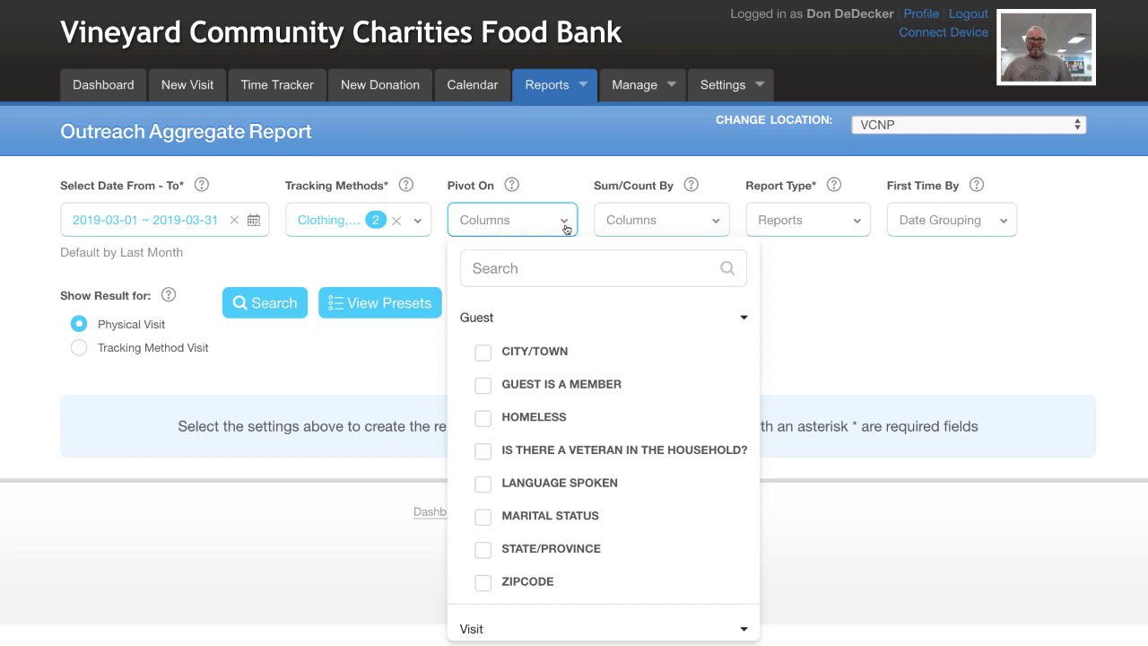
{"action": "left_click", "coordinate": [482, 419]}
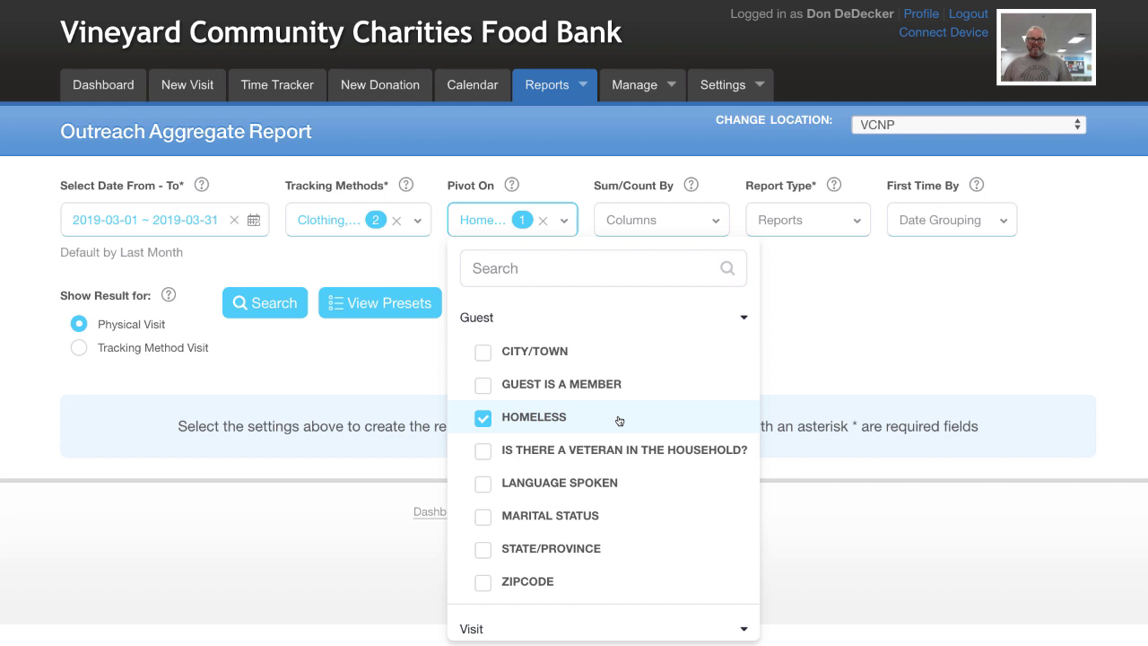
{"action": "scroll", "coordinate": [618, 421], "scroll_direction": "down", "scroll_amount": 1}
{"action": "left_click", "coordinate": [482, 367]}
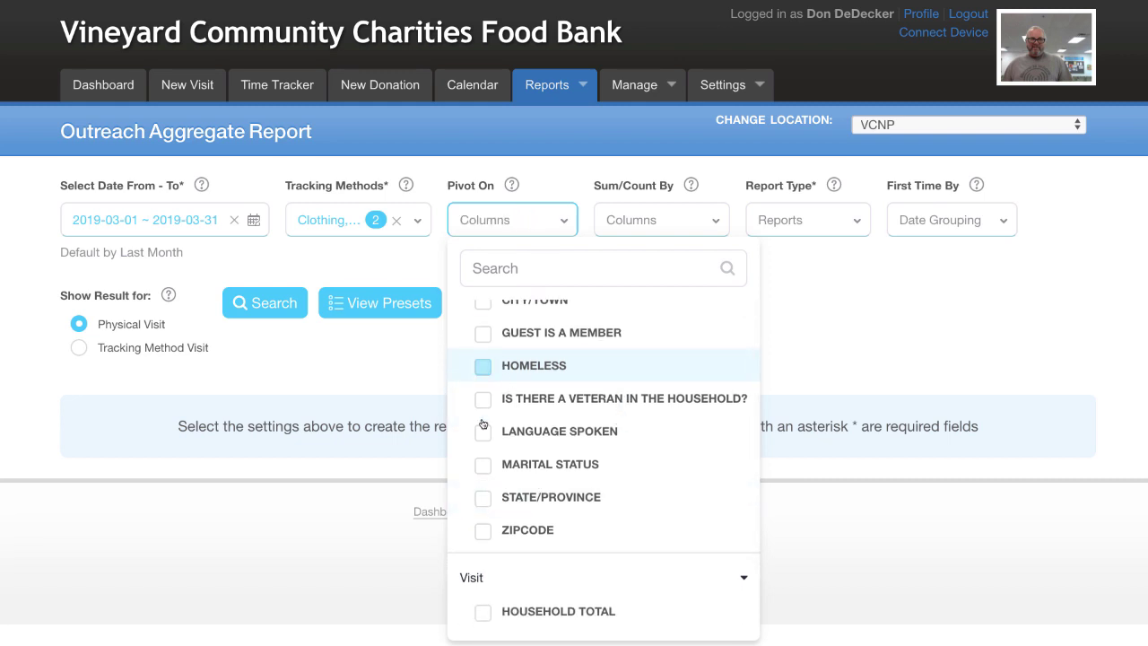
{"action": "left_click", "coordinate": [482, 532]}
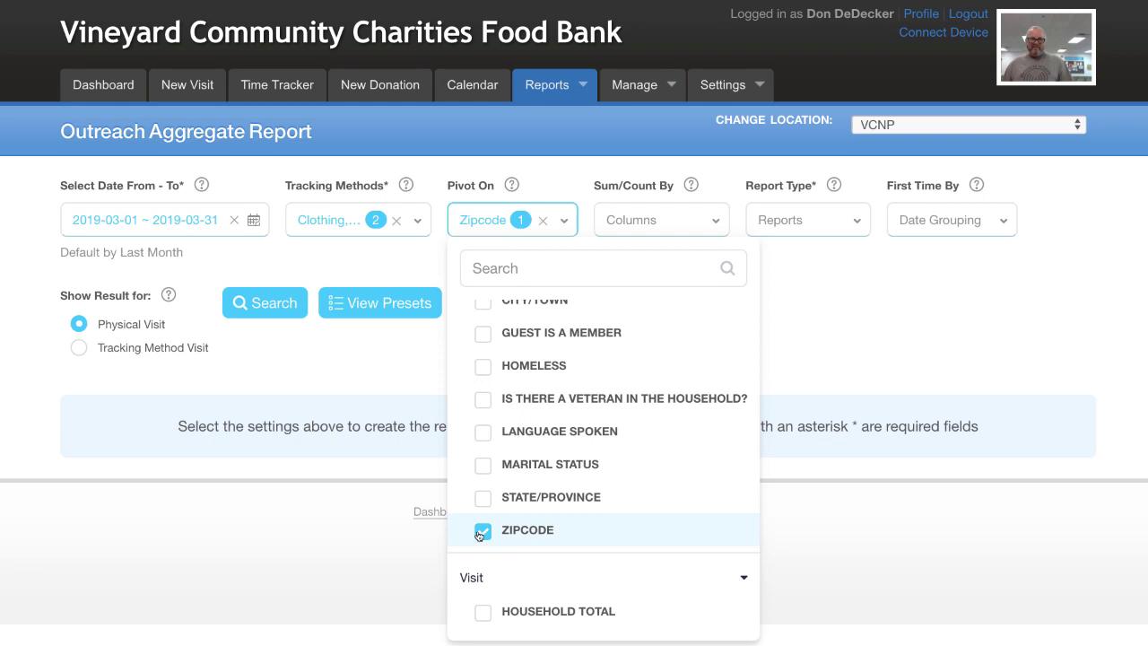
{"action": "left_click", "coordinate": [480, 534]}
- Pivot the report on Household Total from the Visit group
{"action": "scroll", "coordinate": [608, 534], "scroll_direction": "down", "scroll_amount": 2}
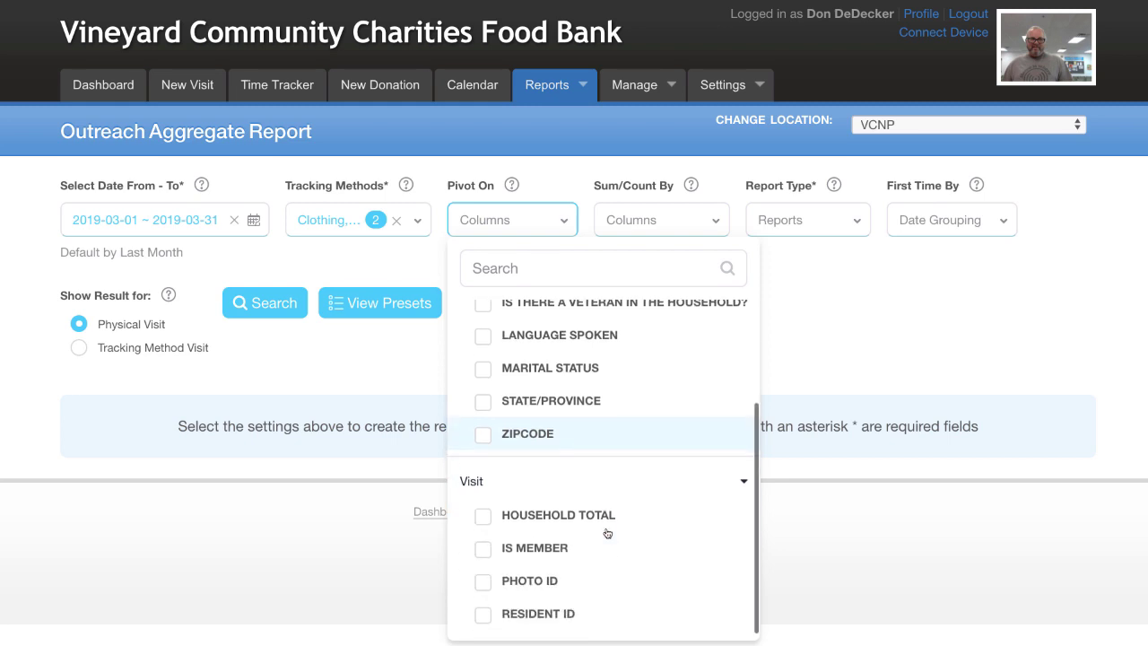
{"action": "left_click", "coordinate": [485, 518]}
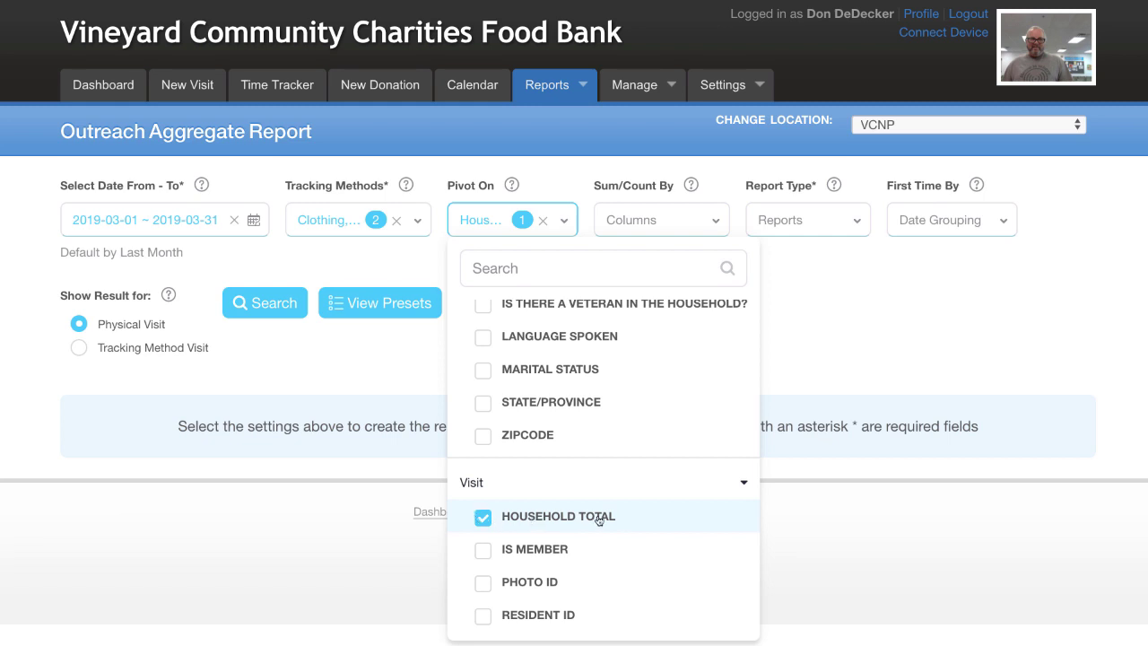
{"action": "left_click", "coordinate": [810, 352]}
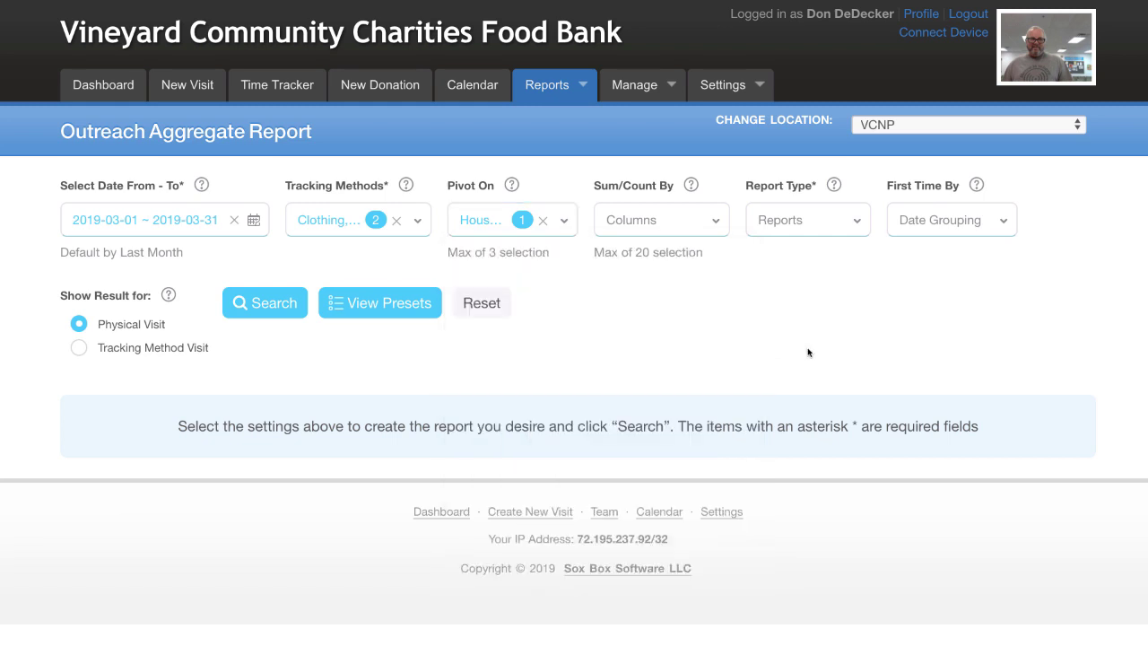
- Sum/count the report by the visit columns Age: 0 to 5, 6 to 17, 18 to 64, 65+ and Household Total
{"action": "left_click", "coordinate": [715, 224]}
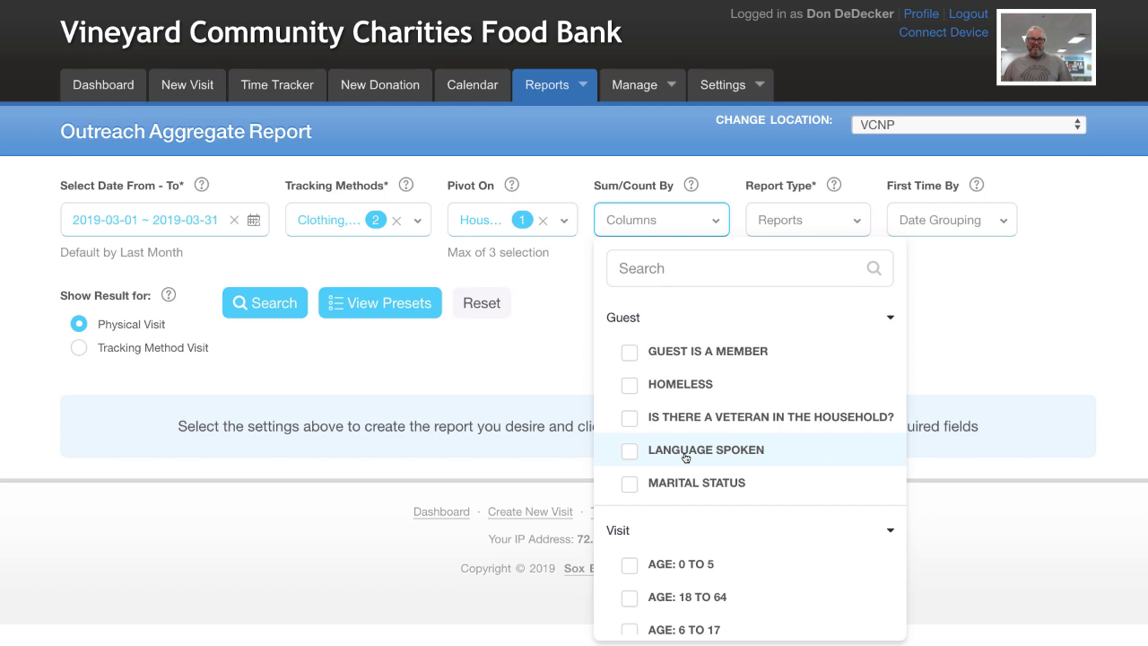
{"action": "scroll", "coordinate": [686, 458], "scroll_direction": "down", "scroll_amount": 3}
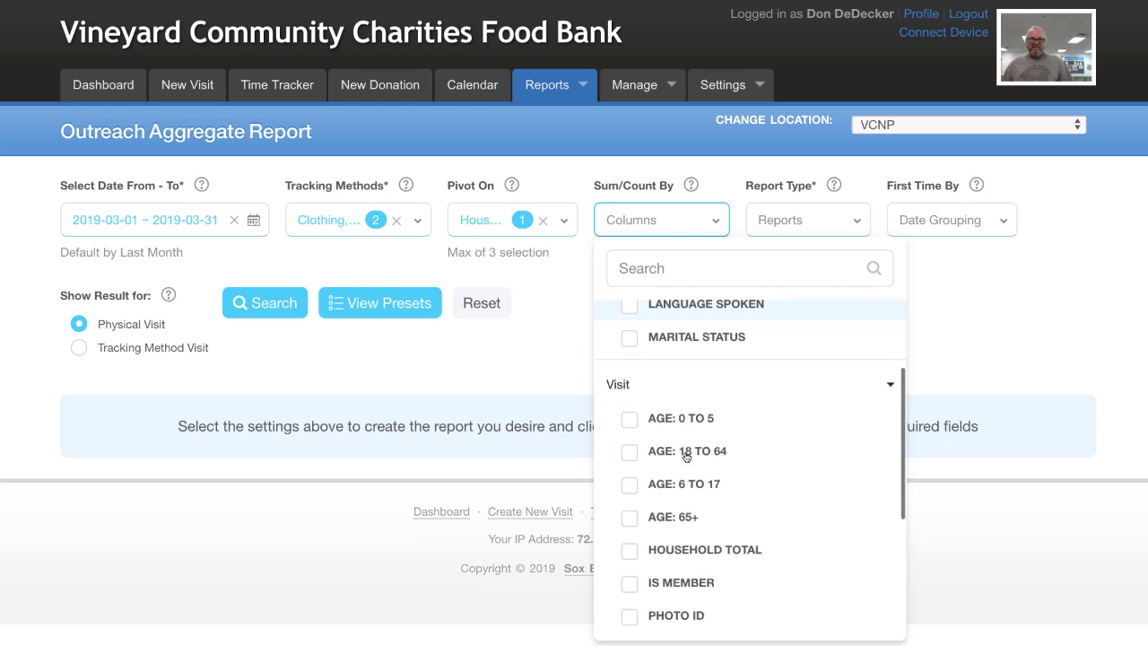
{"action": "left_click", "coordinate": [632, 413]}
{"action": "left_click", "coordinate": [631, 443]}
{"action": "left_click", "coordinate": [630, 481]}
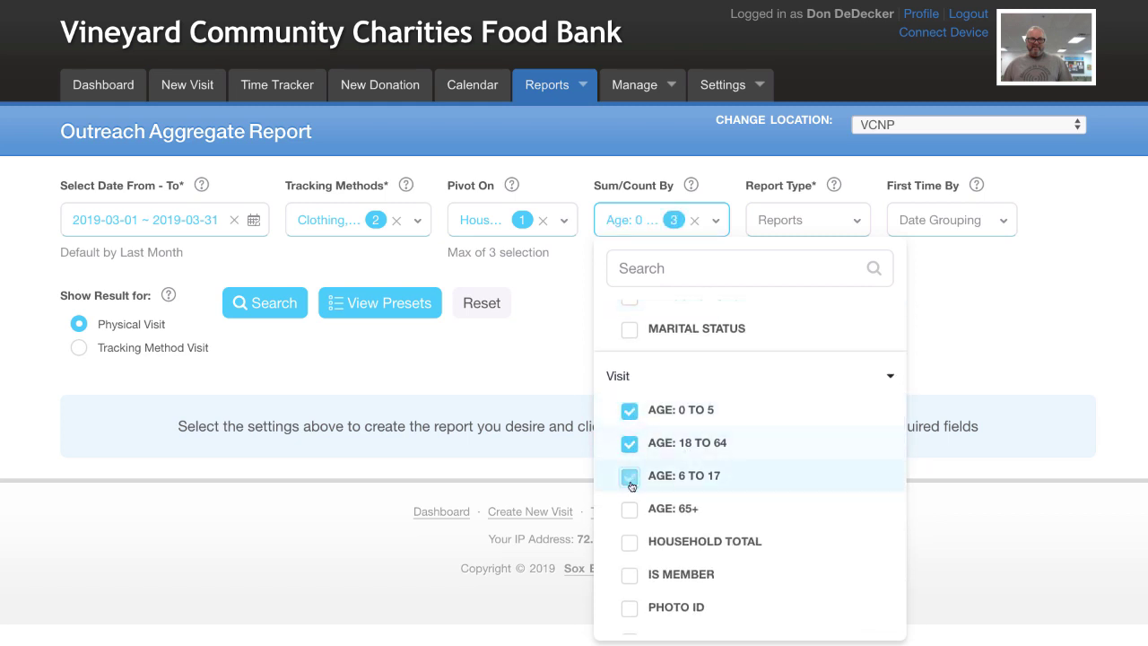
{"action": "left_click", "coordinate": [630, 509]}
{"action": "left_click", "coordinate": [630, 543]}
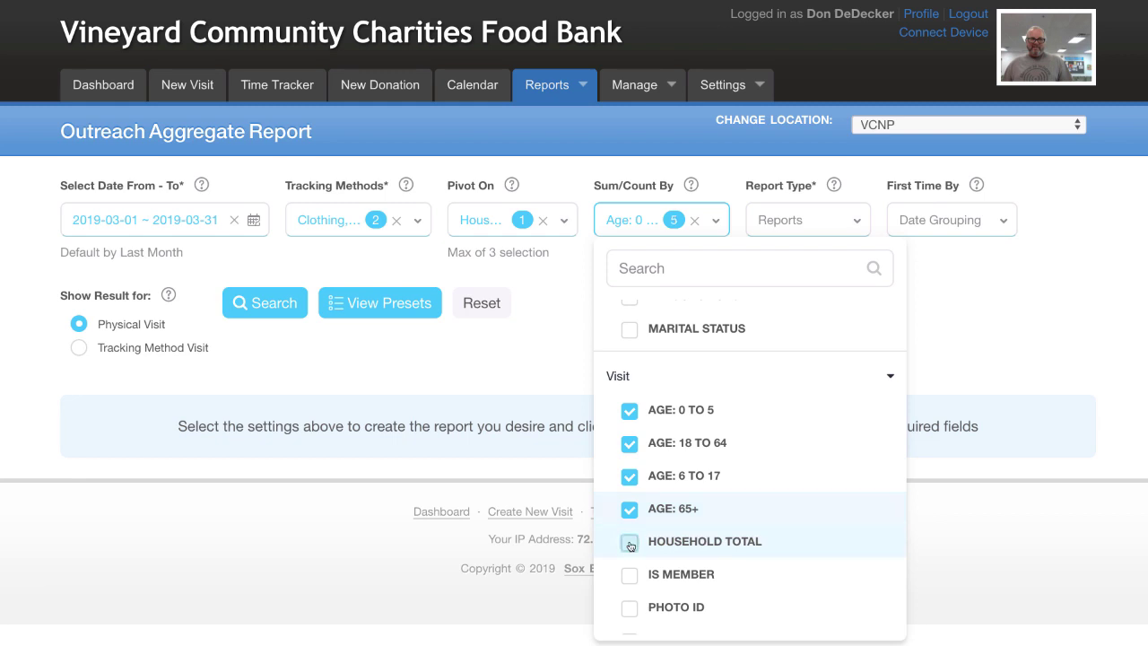
{"action": "left_click", "coordinate": [856, 225]}
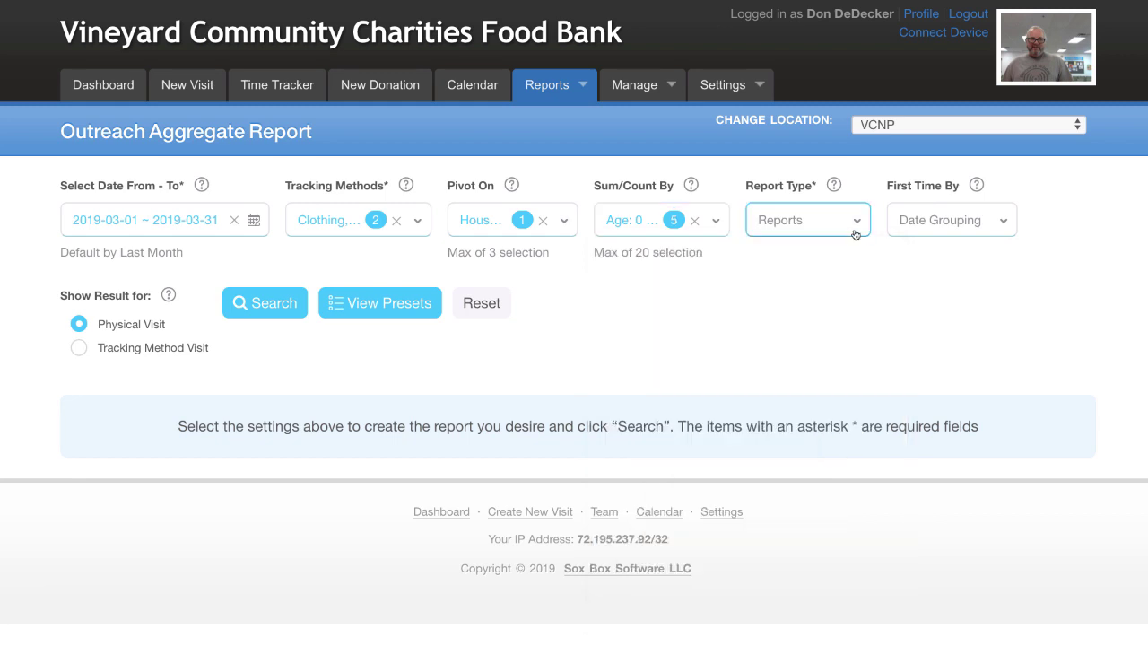
- Try the New report type and view its First Time By date grouping options
{"action": "left_click", "coordinate": [857, 226]}
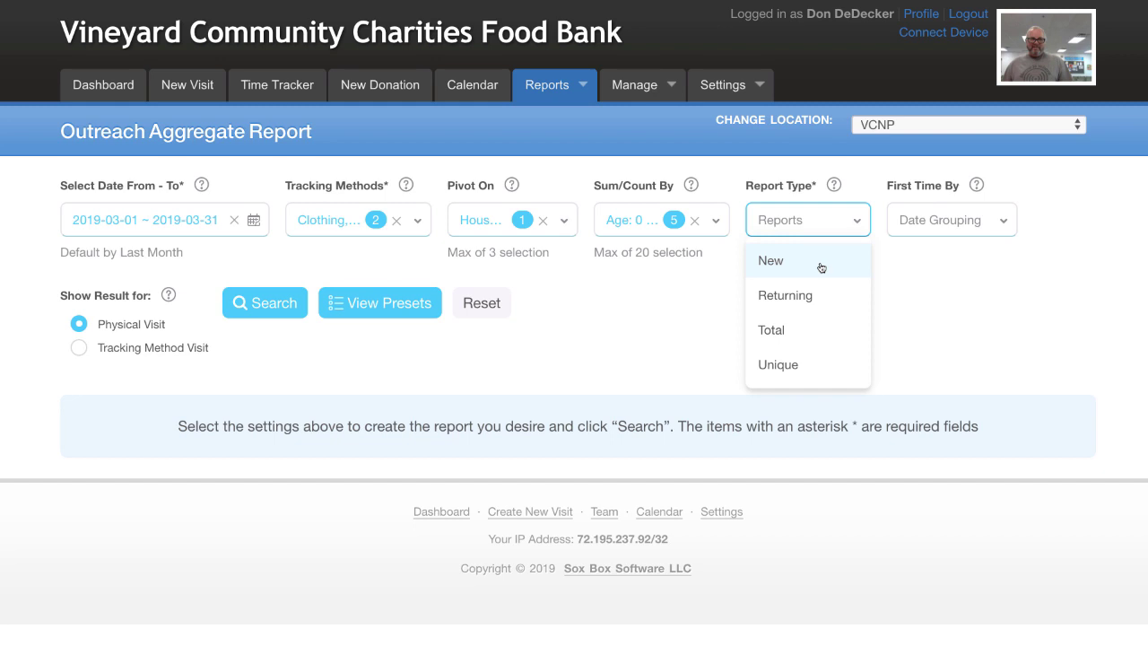
{"action": "left_click", "coordinate": [820, 267]}
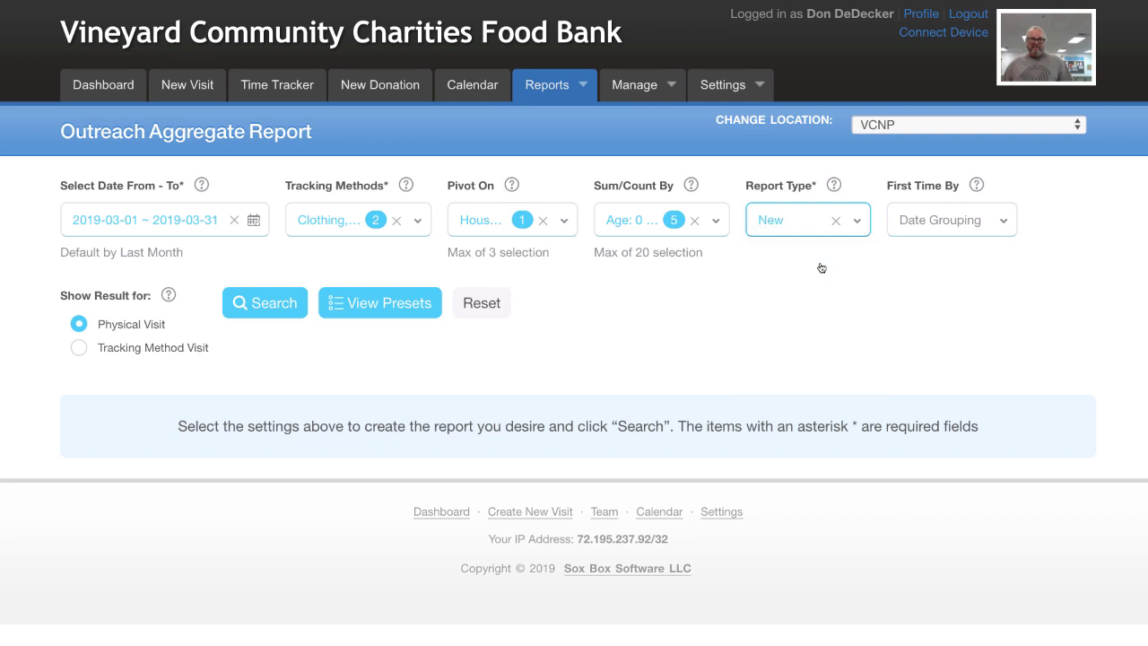
{"action": "left_click", "coordinate": [972, 224]}
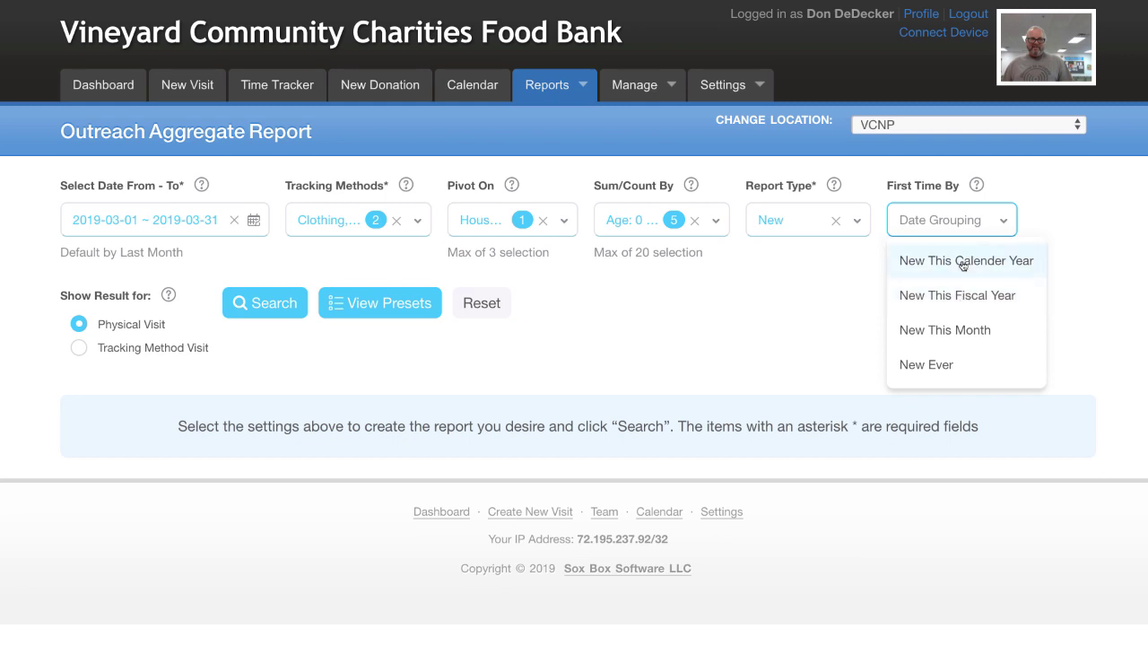
- Try the Returning, Total and Unique report types one after another
{"action": "left_click", "coordinate": [857, 224]}
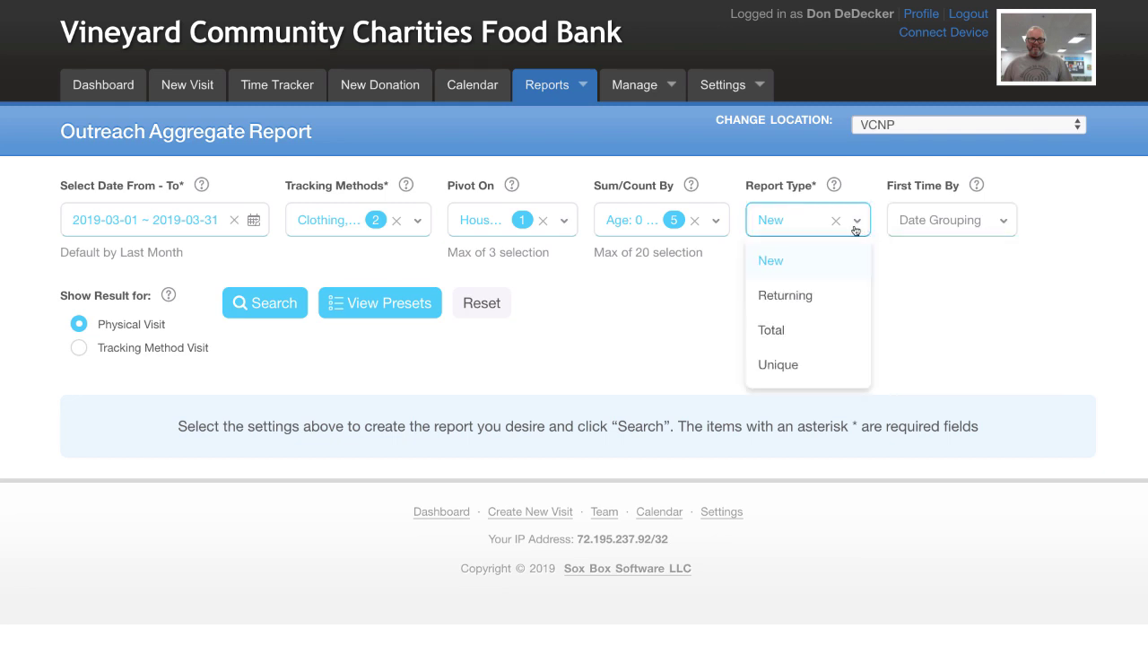
{"action": "left_click", "coordinate": [788, 303]}
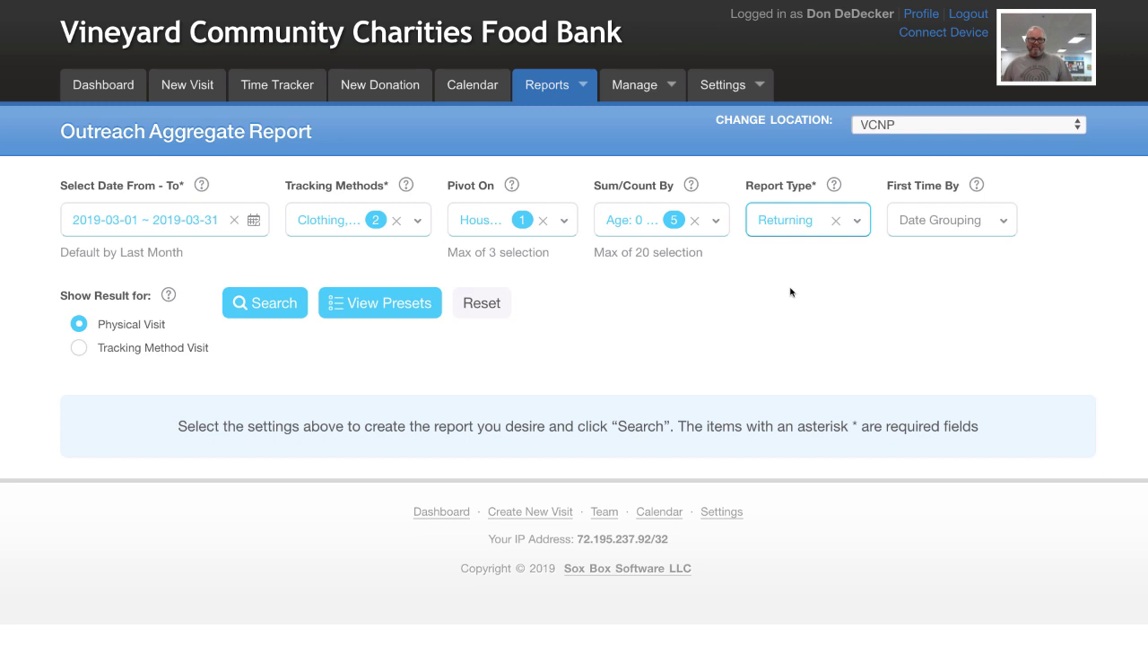
{"action": "left_click", "coordinate": [806, 228]}
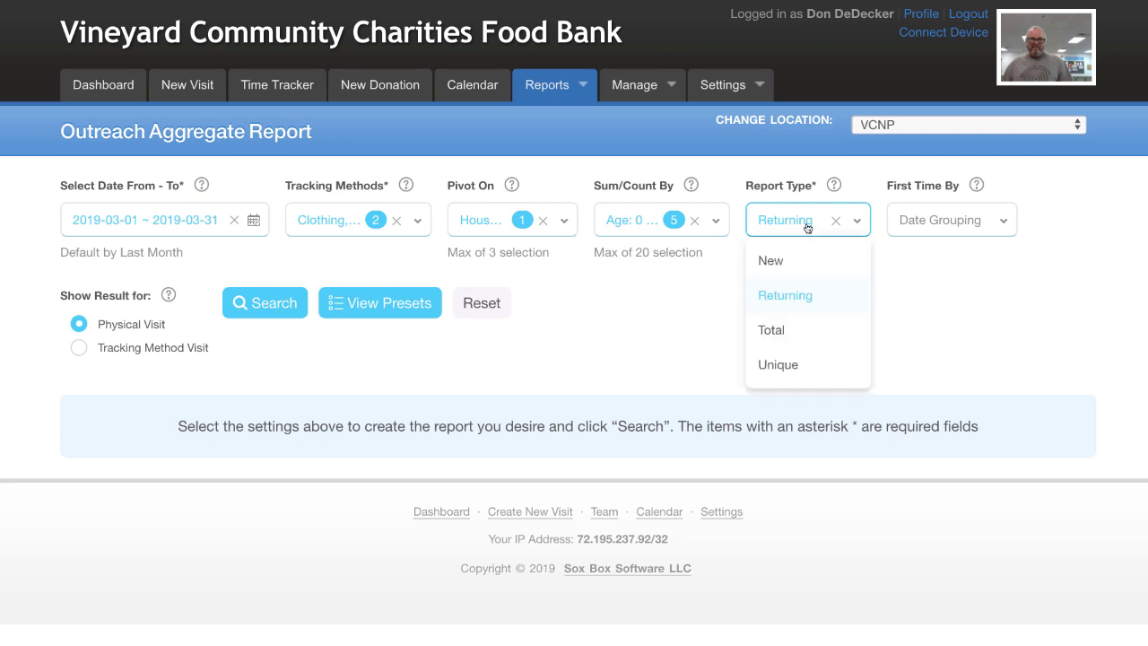
{"action": "left_click", "coordinate": [794, 330]}
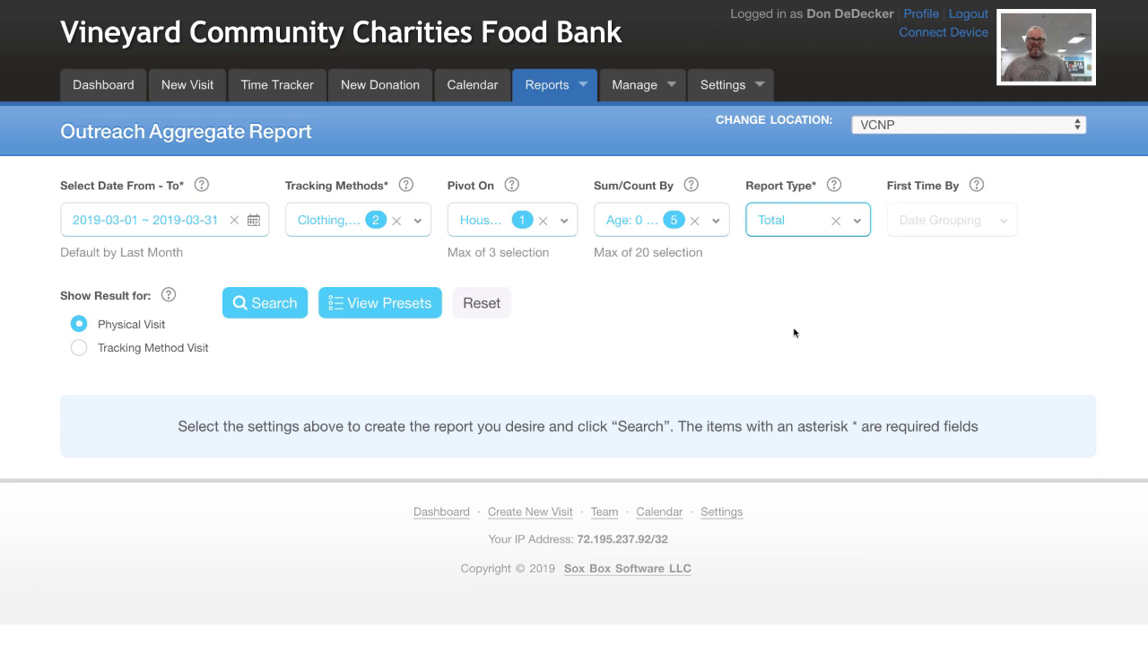
{"action": "left_click", "coordinate": [843, 223]}
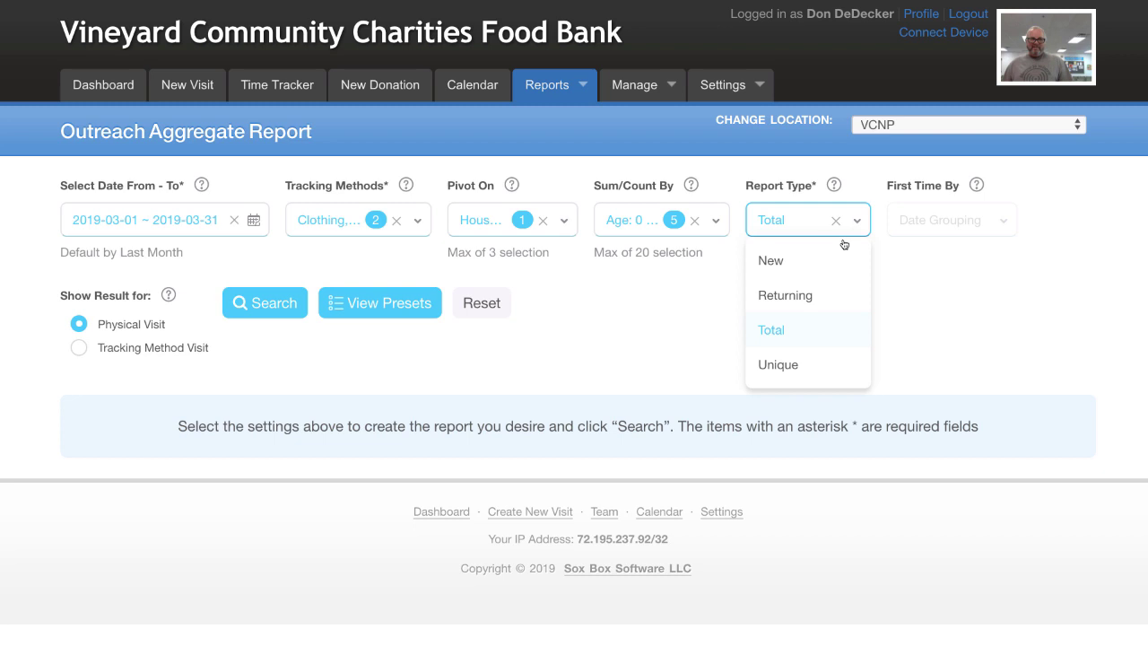
{"action": "left_click", "coordinate": [777, 371]}
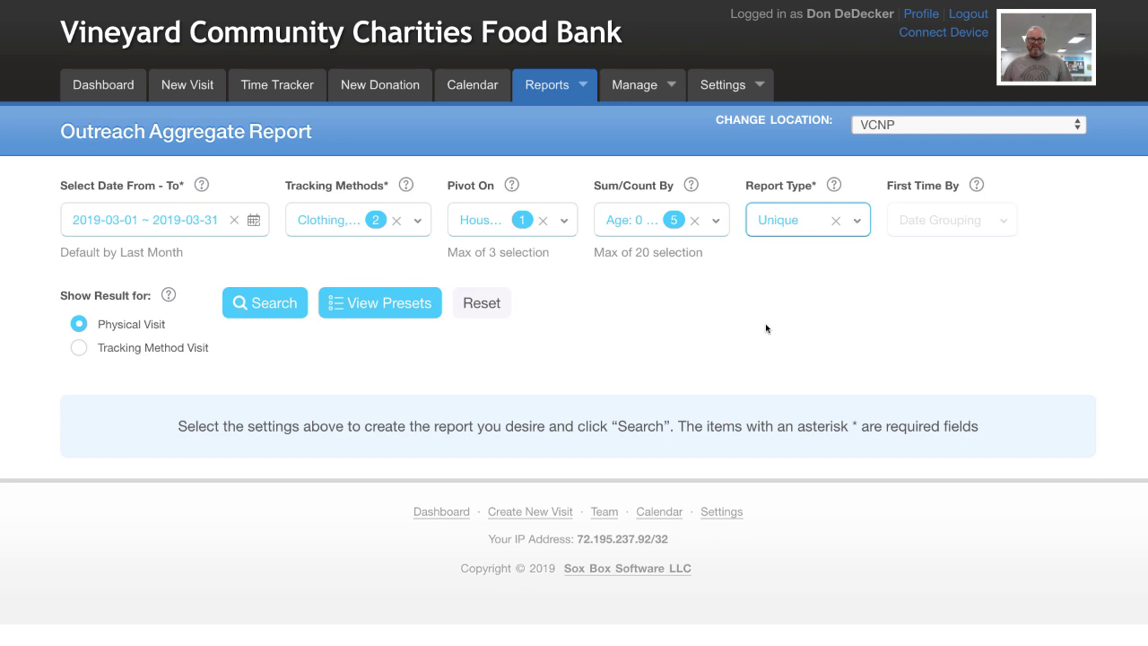
- Set the report type to Total
{"action": "left_click", "coordinate": [858, 223]}
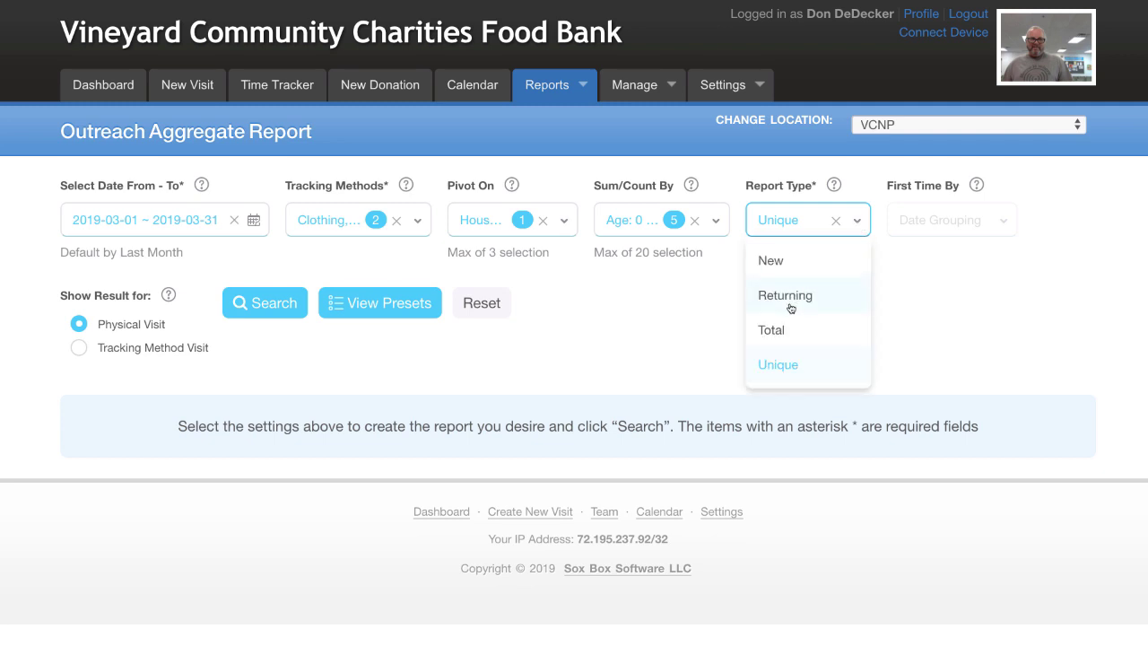
{"action": "left_click", "coordinate": [774, 330]}
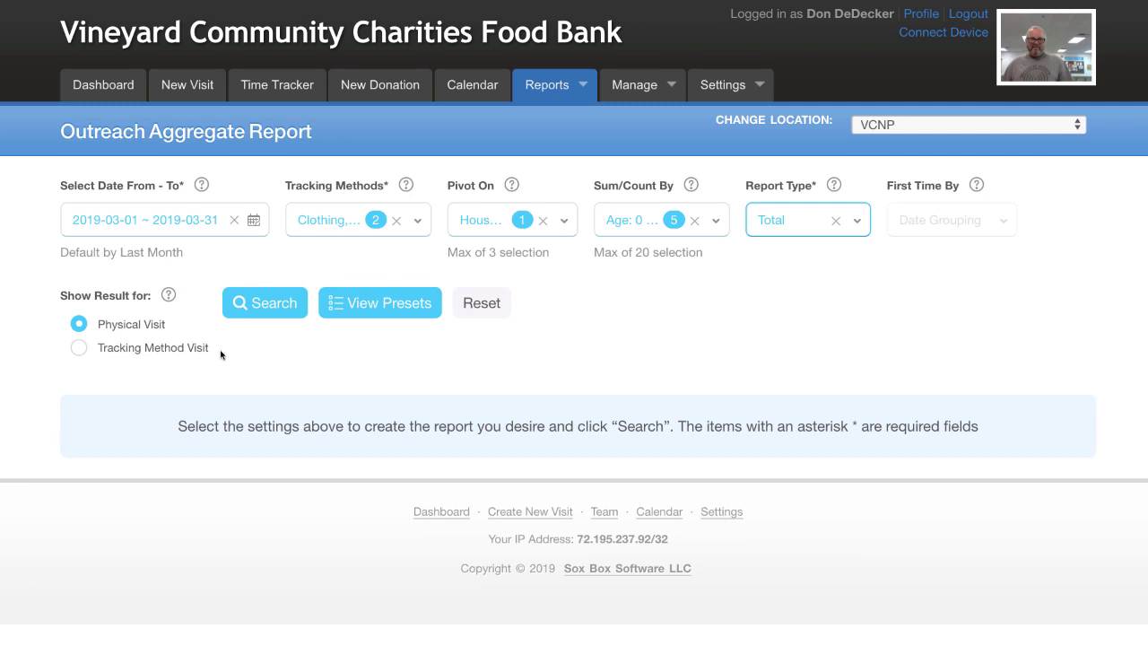
- Try showing results for Tracking Method Visit and return the choice to Physical Visit
{"action": "left_click", "coordinate": [79, 348]}
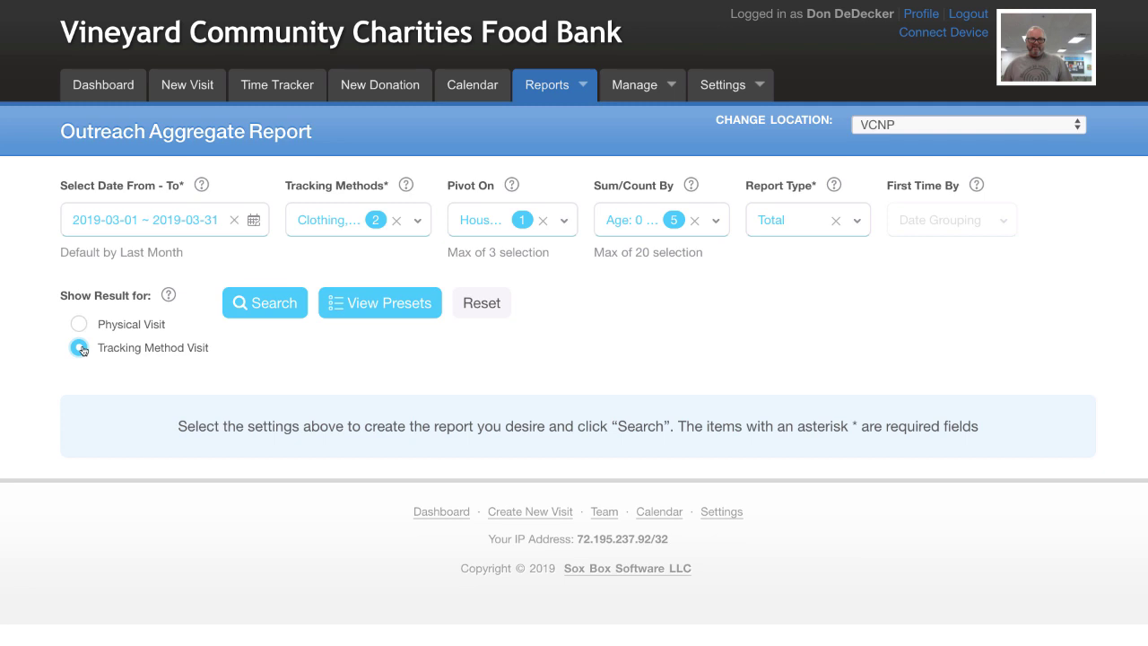
{"action": "left_click", "coordinate": [79, 325]}
{"action": "left_click", "coordinate": [79, 348]}
{"action": "left_click", "coordinate": [79, 324]}
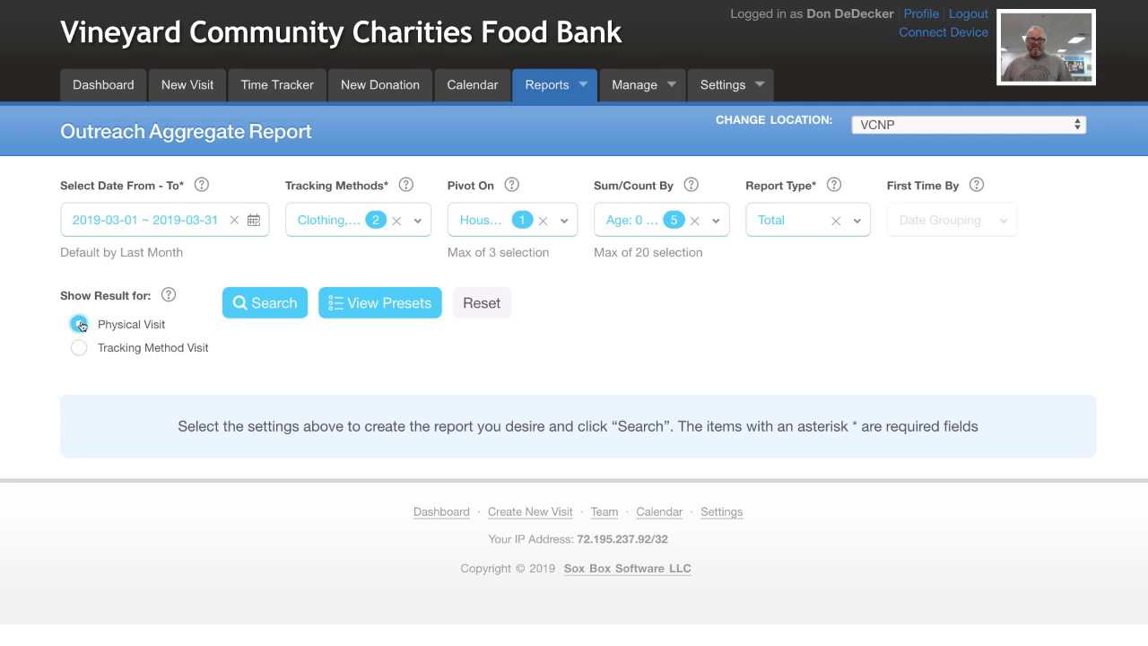
- View the saved report presets and close the list
{"action": "left_click", "coordinate": [391, 308]}
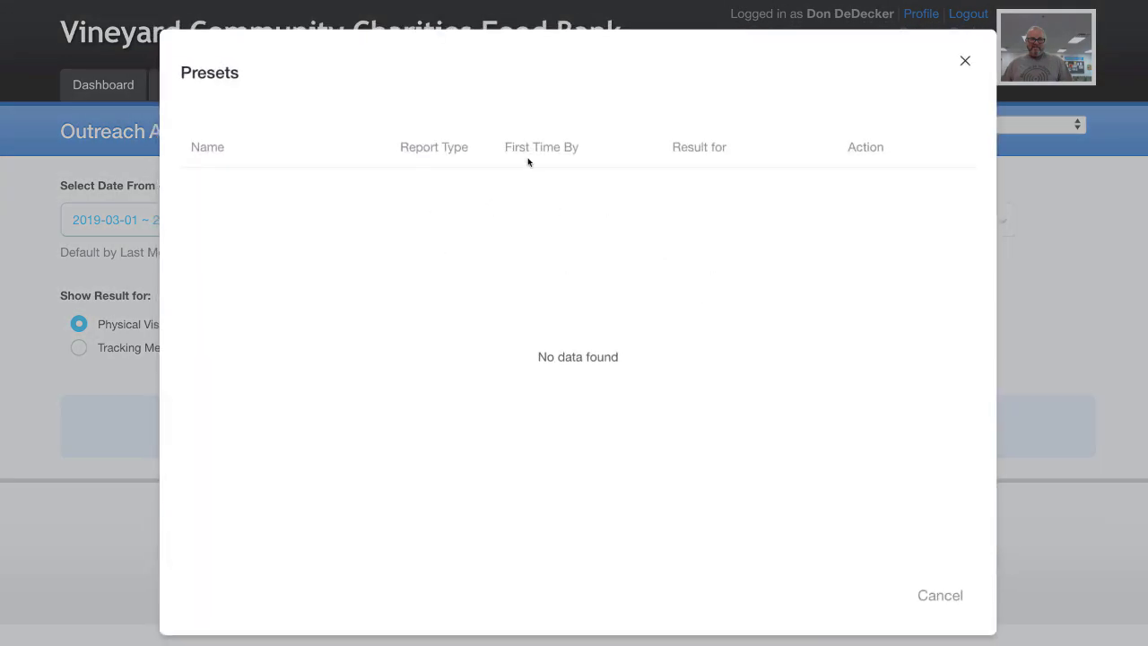
{"action": "left_click", "coordinate": [940, 596]}
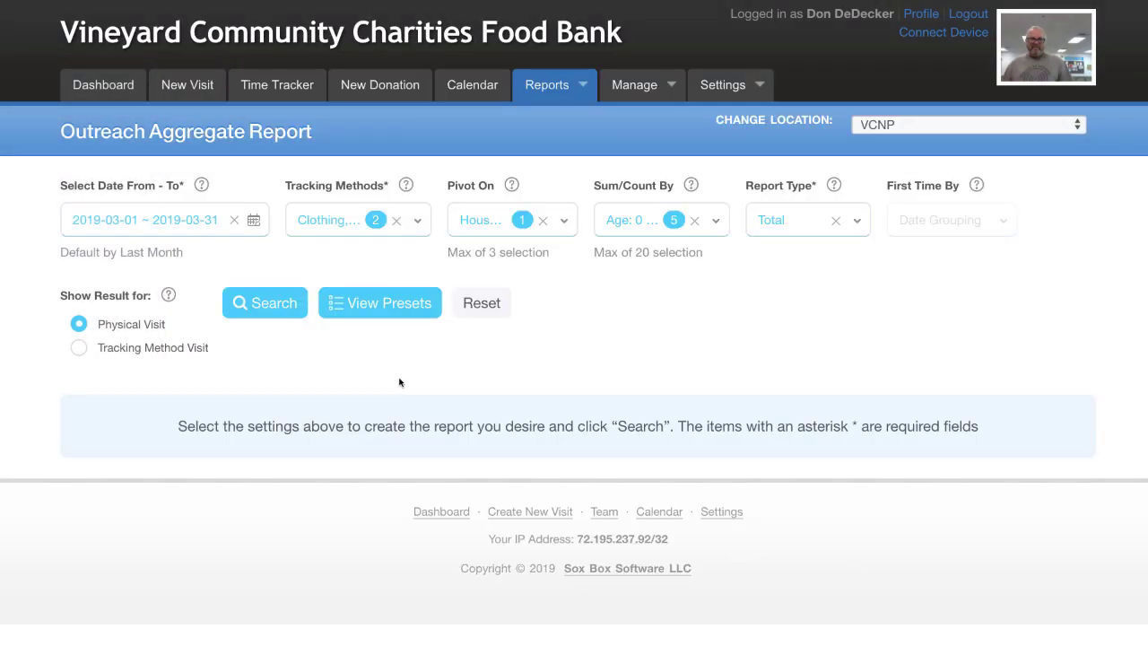
- Run the report search with the chosen filters and review its filter summary and results table
{"action": "left_click", "coordinate": [192, 228]}
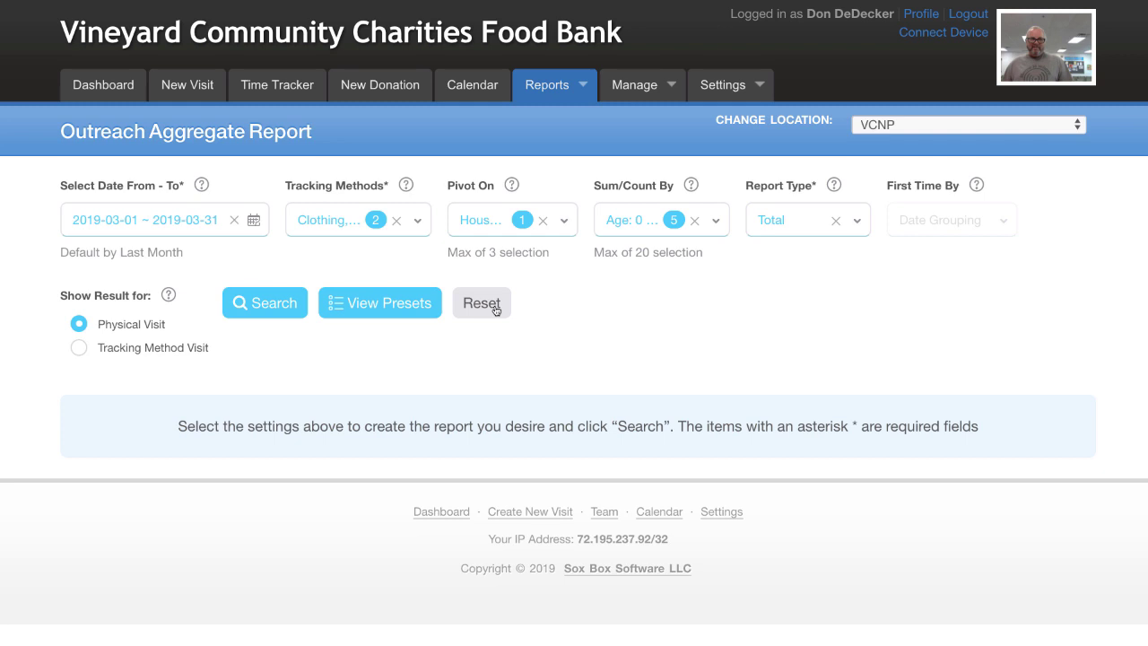
{"action": "left_click", "coordinate": [270, 307]}
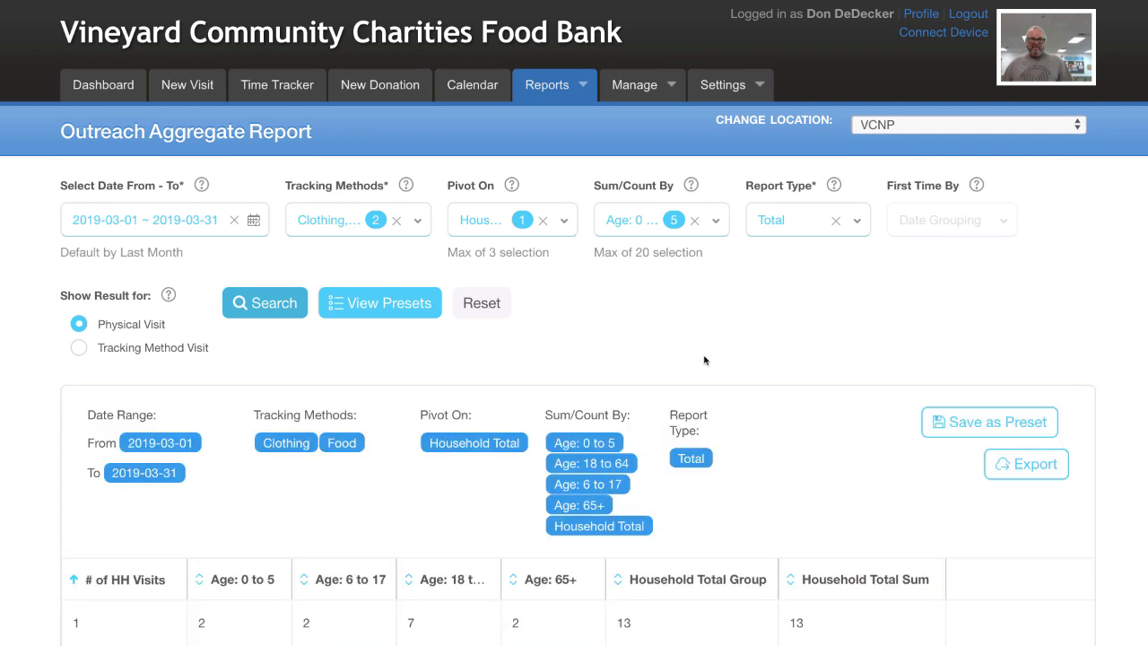
{"action": "scroll", "coordinate": [759, 408], "scroll_direction": "down", "scroll_amount": 2}
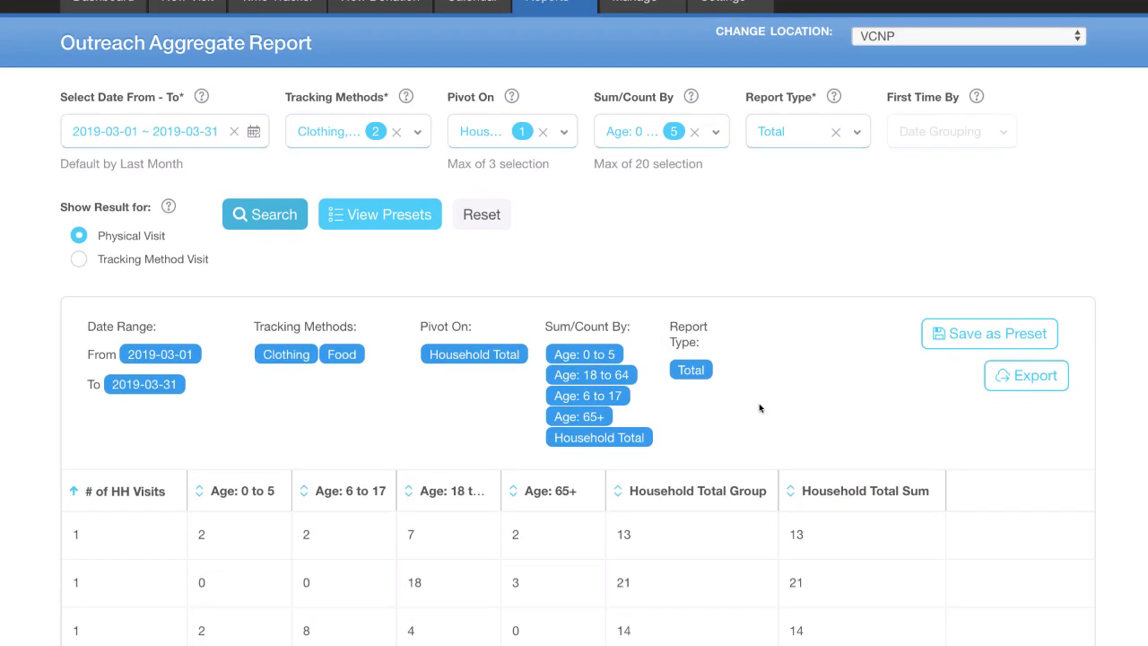
{"action": "scroll", "coordinate": [759, 408], "scroll_direction": "down", "scroll_amount": 6}
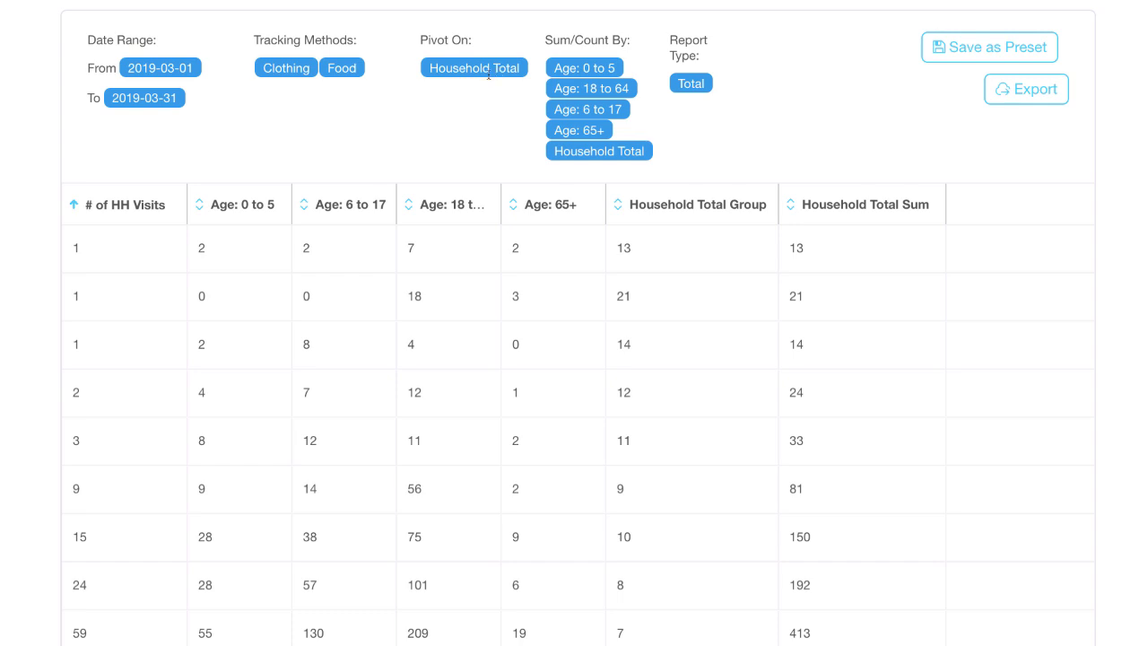
{"action": "scroll", "coordinate": [309, 104], "scroll_direction": "up", "scroll_amount": 1}
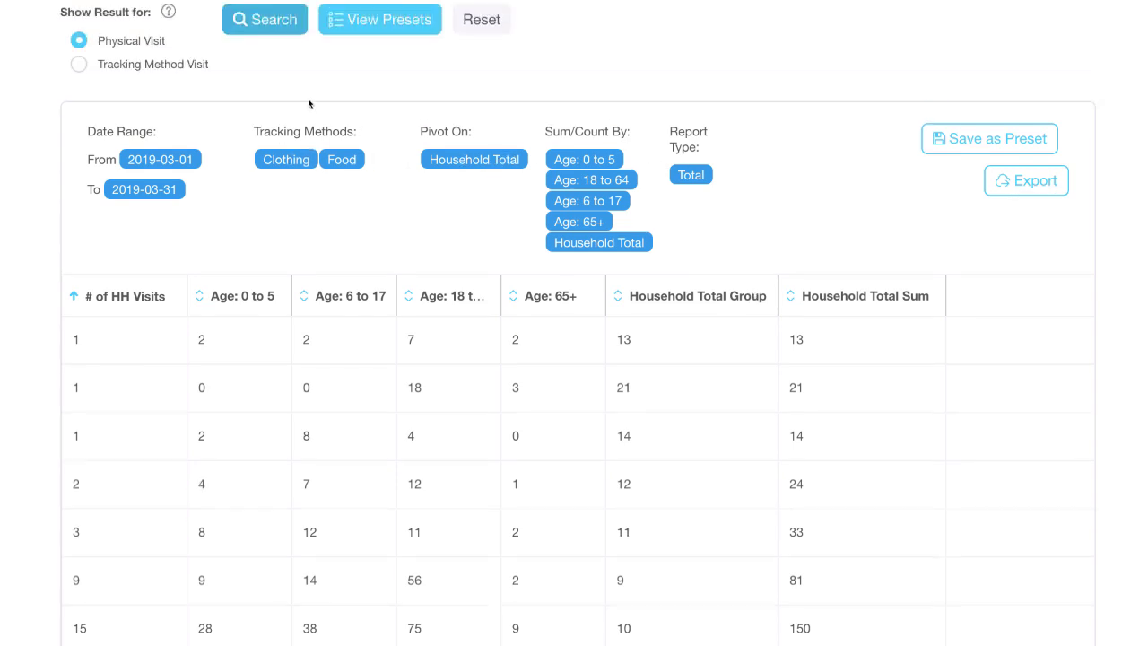
{"action": "scroll", "coordinate": [309, 103], "scroll_direction": "up", "scroll_amount": 1}
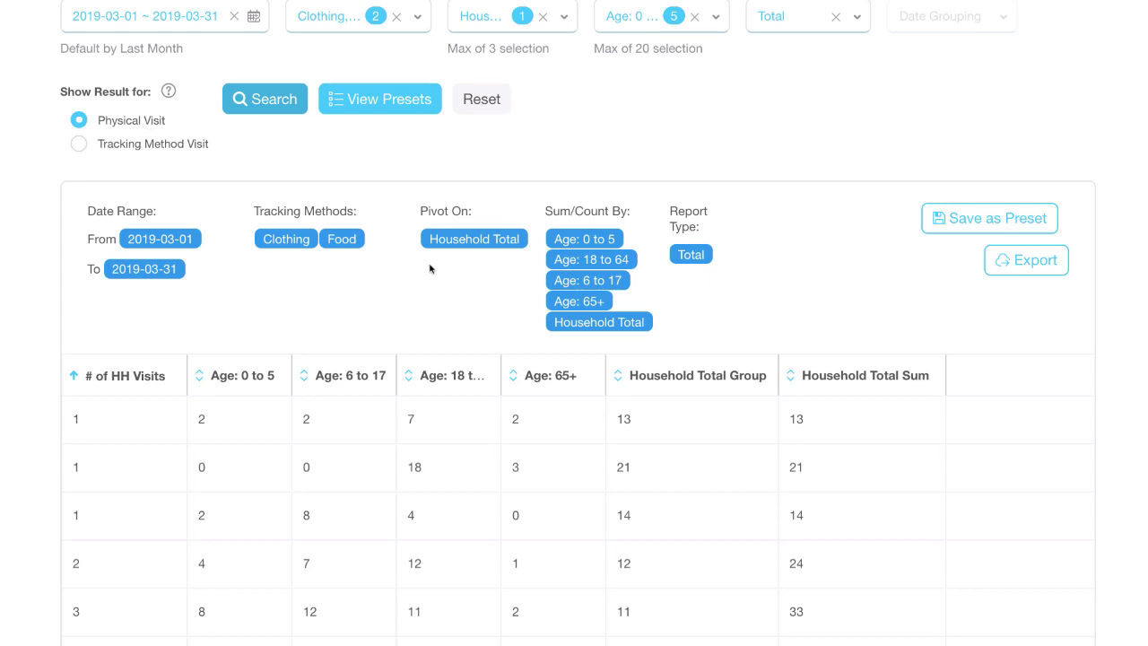
{"action": "scroll", "coordinate": [472, 287], "scroll_direction": "down", "scroll_amount": 2}
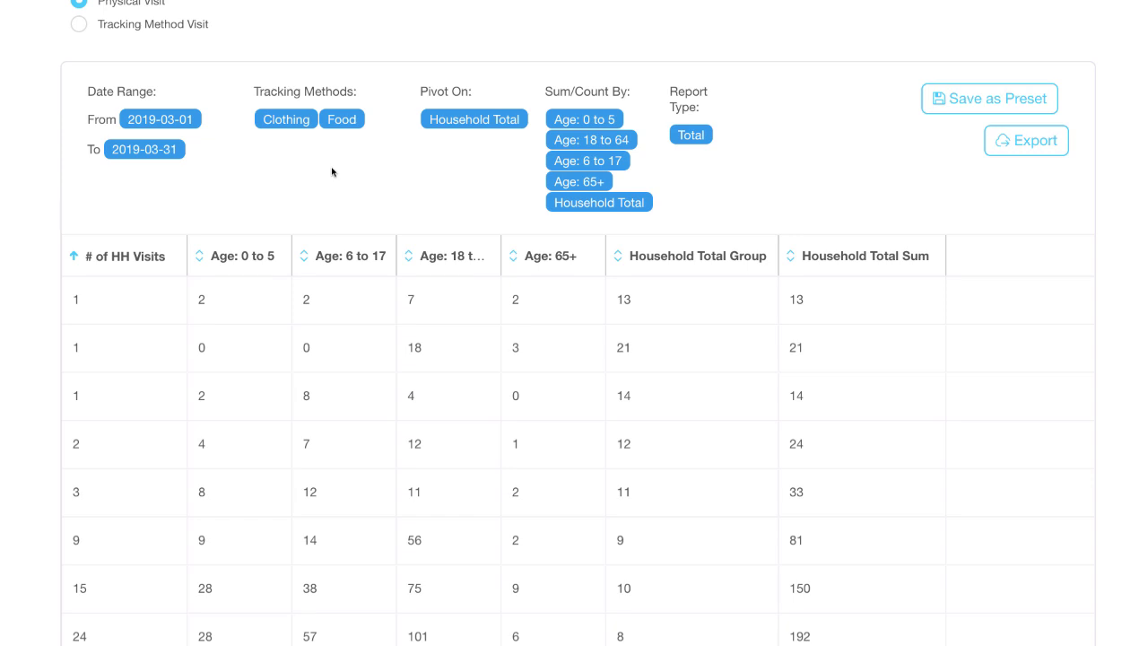
- View the options for saving the report as a preset and close them without saving
{"action": "left_click", "coordinate": [996, 112]}
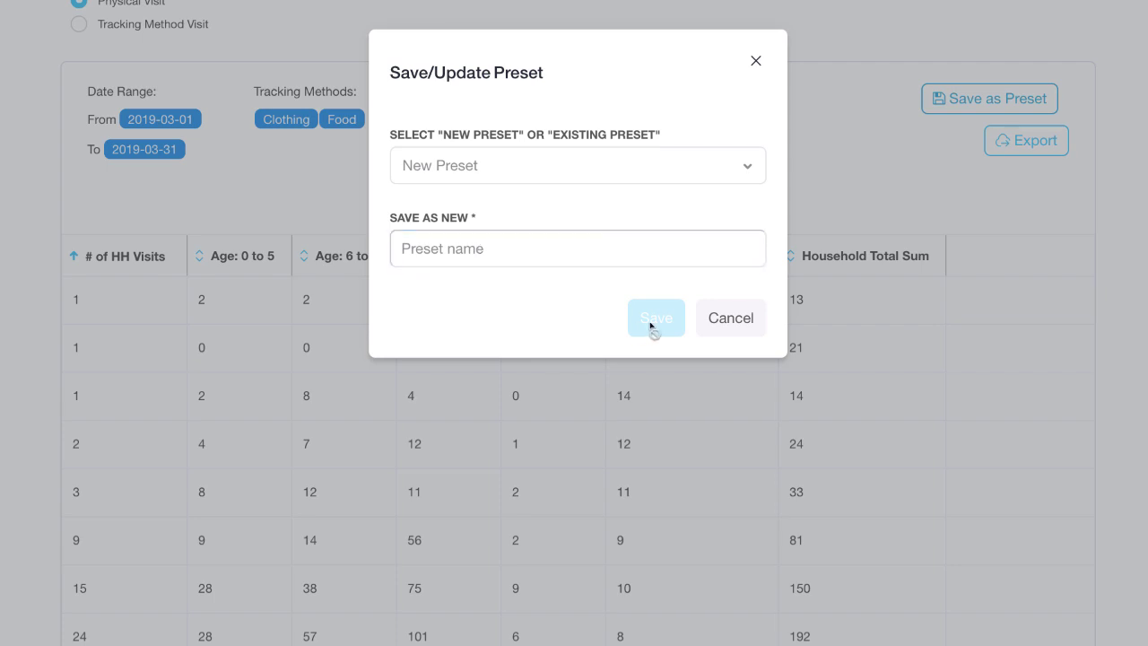
{"action": "left_click", "coordinate": [756, 62]}
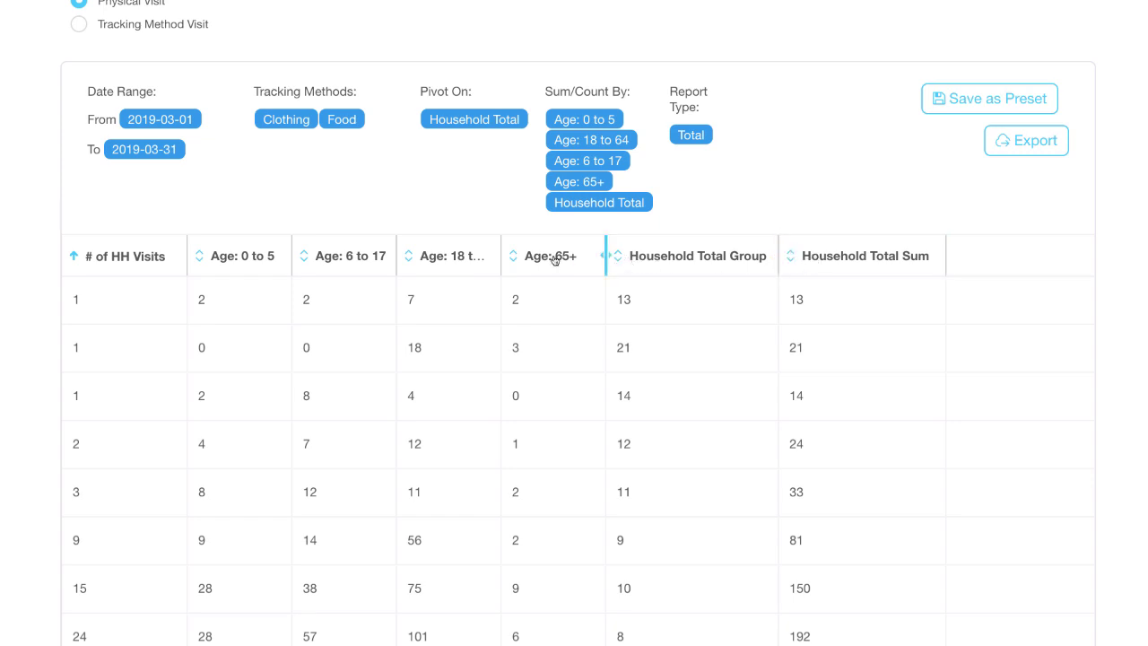
- Sort the results by Household Total Group in both directions, ending in ascending order, and look through the rows
{"action": "left_click", "coordinate": [618, 257]}
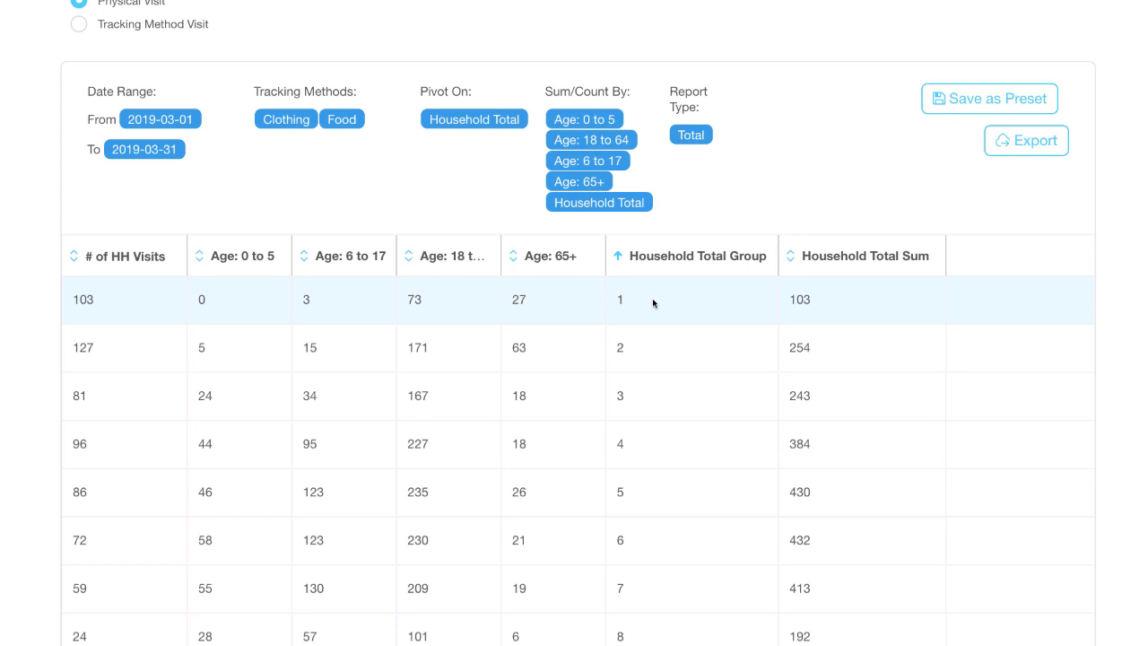
{"action": "left_click", "coordinate": [618, 258]}
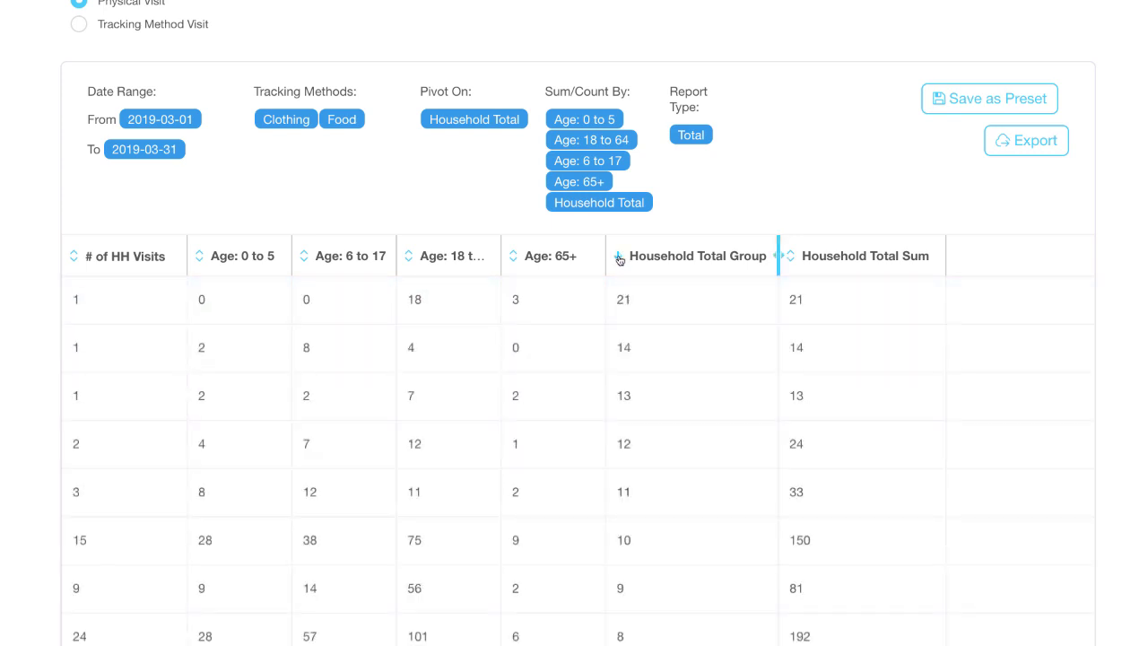
{"action": "left_click", "coordinate": [618, 259]}
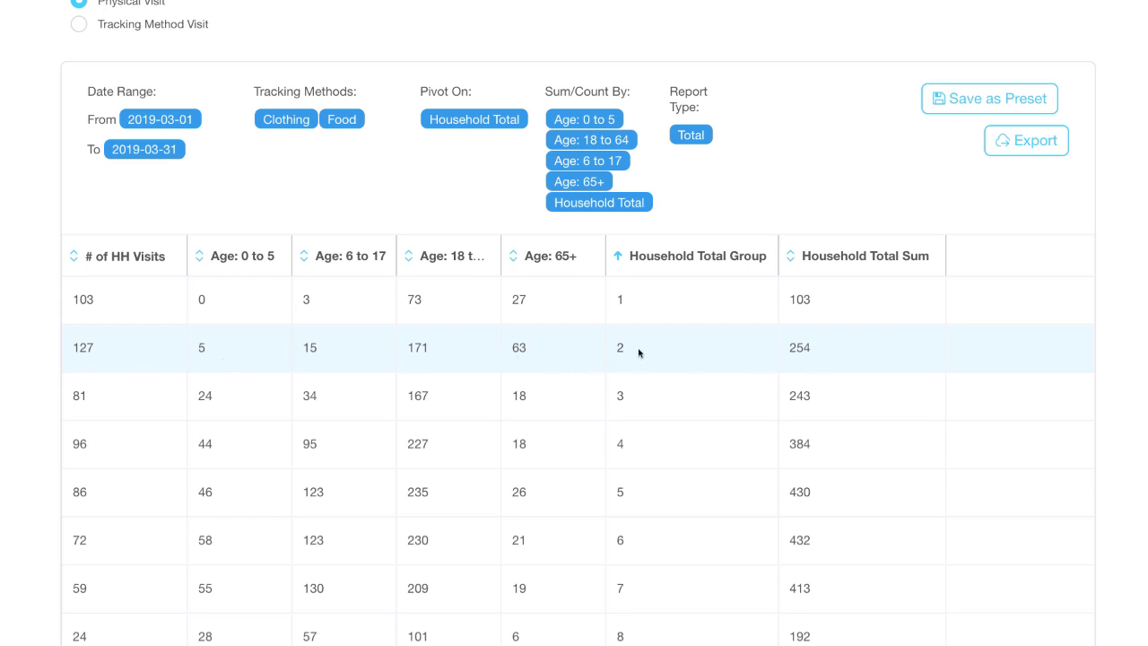
{"action": "scroll", "coordinate": [639, 352], "scroll_direction": "down", "scroll_amount": 5}
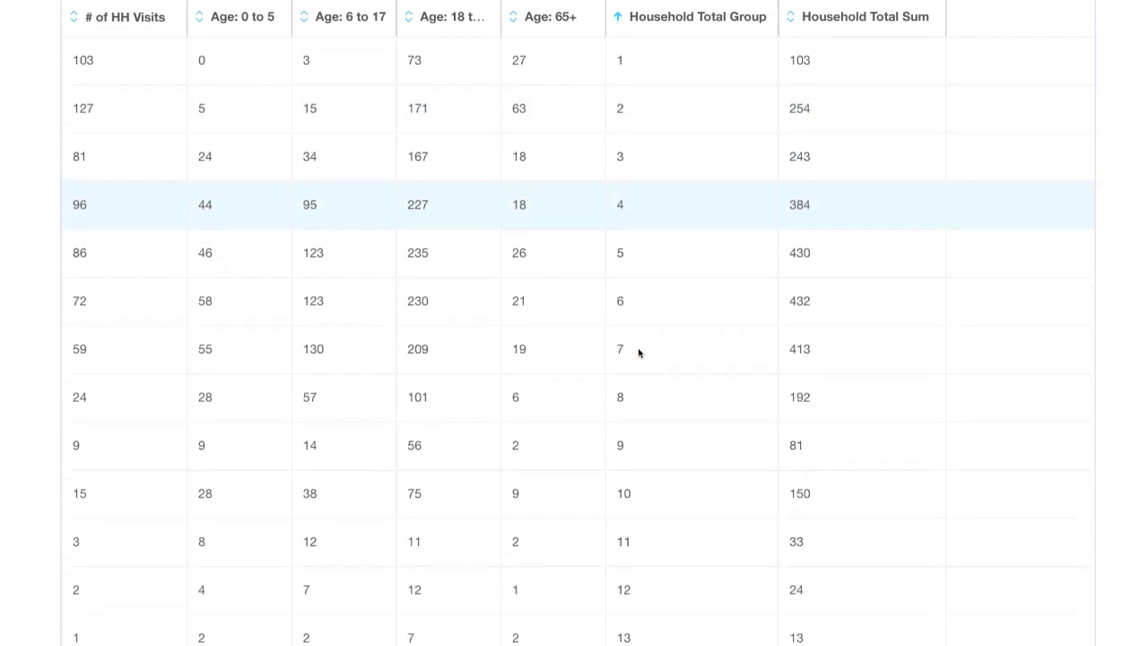
{"action": "scroll", "coordinate": [638, 352], "scroll_direction": "down", "scroll_amount": 1}
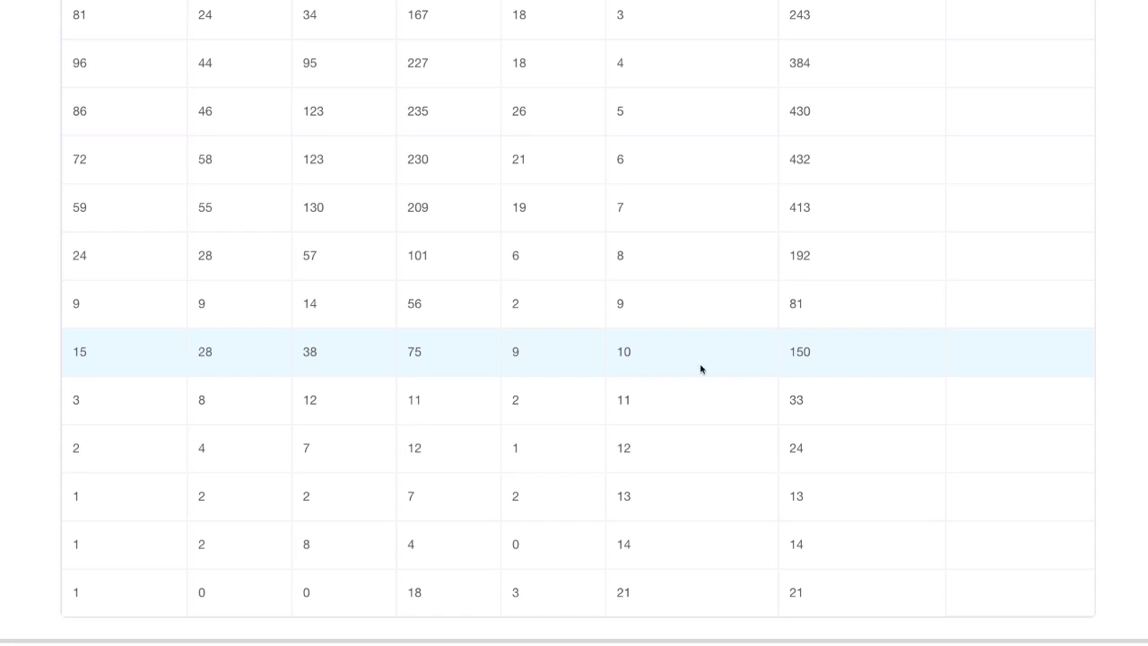
{"action": "scroll", "coordinate": [722, 363], "scroll_direction": "up", "scroll_amount": 5}
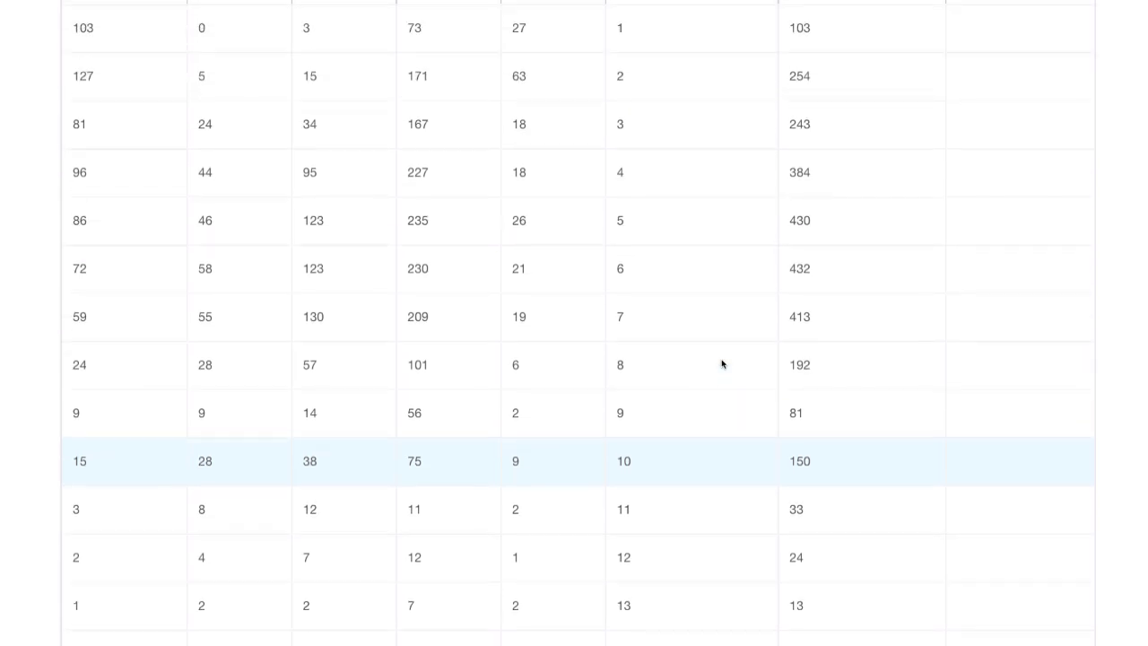
- Export the report and view the outreach_aggregate_report_20190426 workbook in Excel in an enlarged window at 200% zoom
{"action": "scroll", "coordinate": [550, 399], "scroll_direction": "up", "scroll_amount": 1}
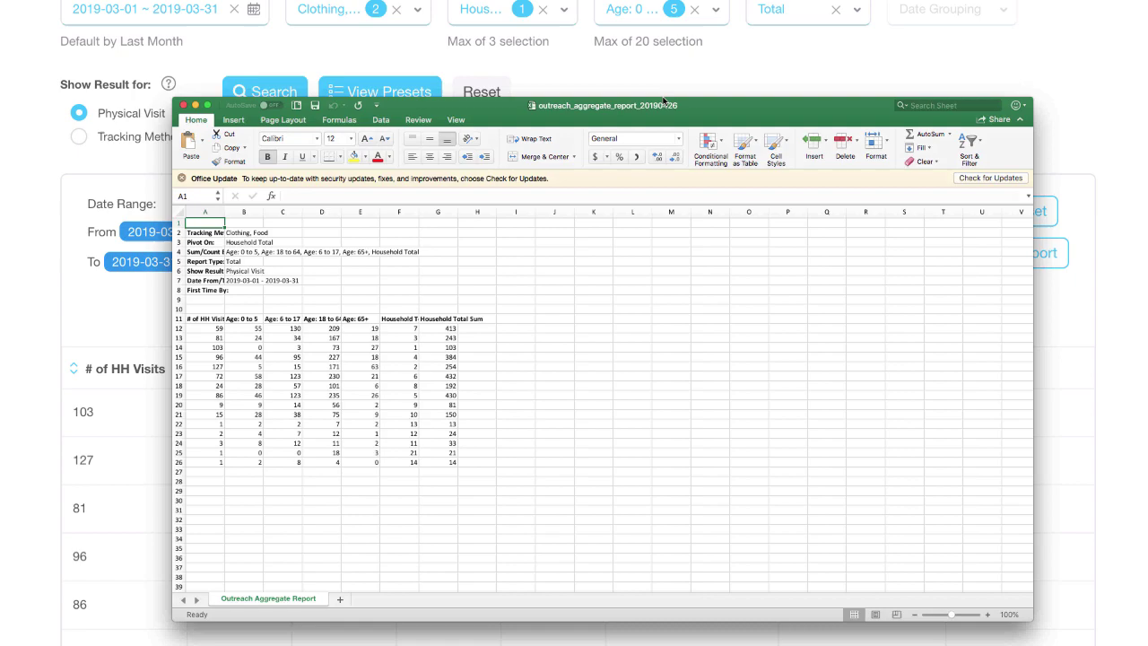
{"action": "left_click_drag", "start_coordinate": [634, 105], "coordinate": [466, 11]}
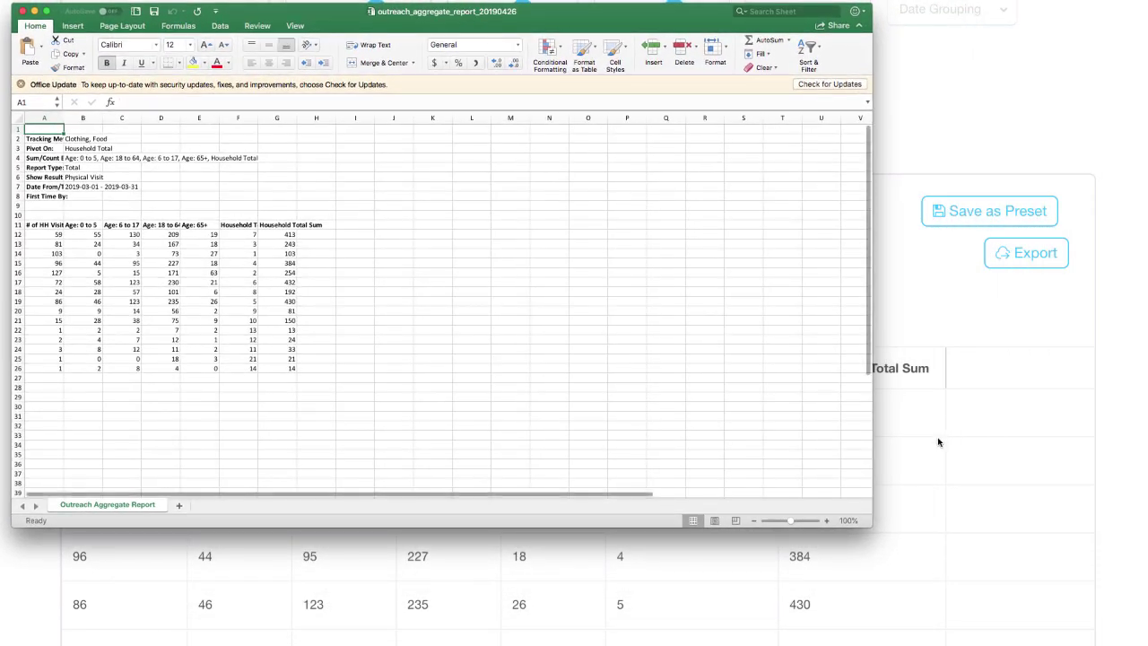
{"action": "left_click_drag", "start_coordinate": [866, 520], "coordinate": [1135, 634]}
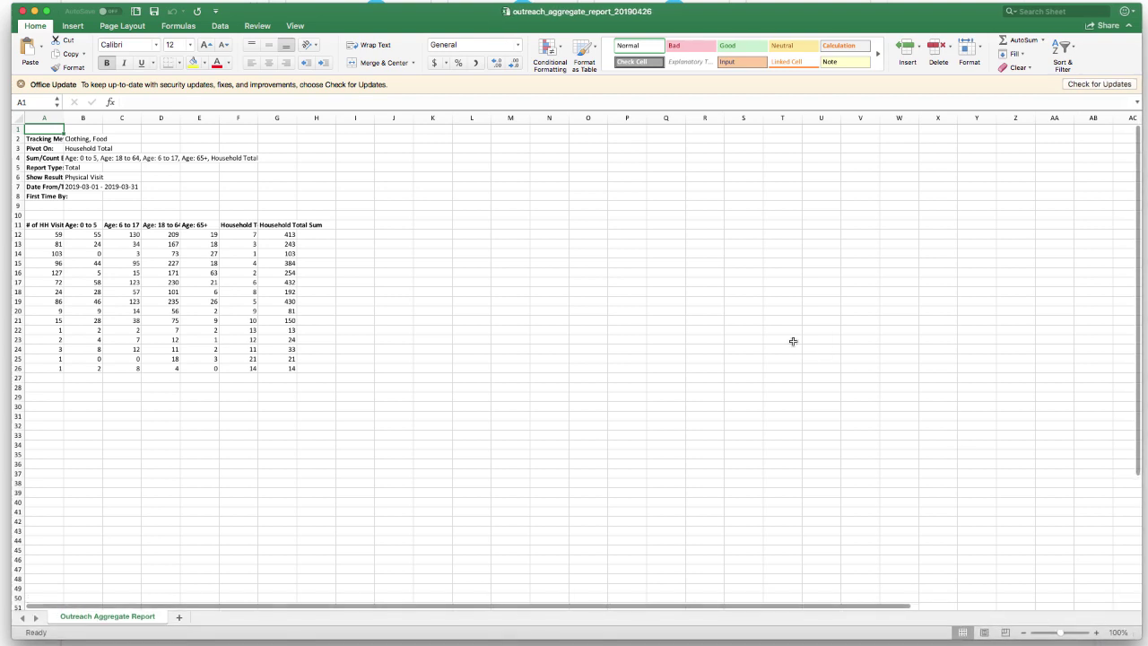
{"action": "left_click", "coordinate": [286, 27]}
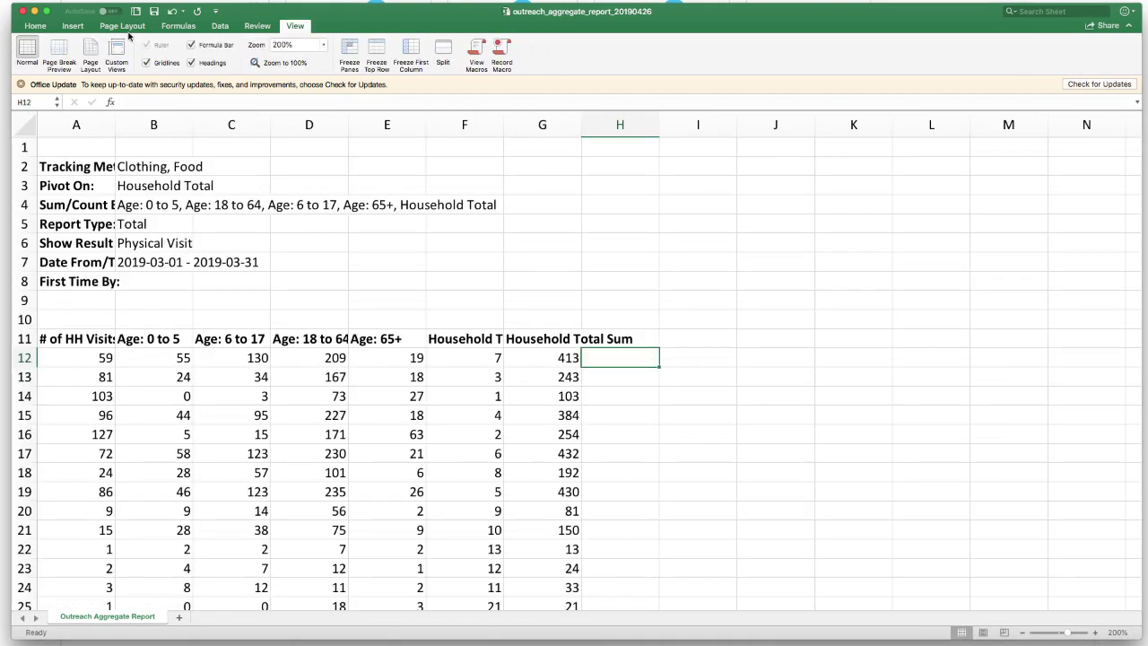
- Widen all columns of the exported sheet so that the labels in the first column are fully readable
{"action": "left_click", "coordinate": [24, 126]}
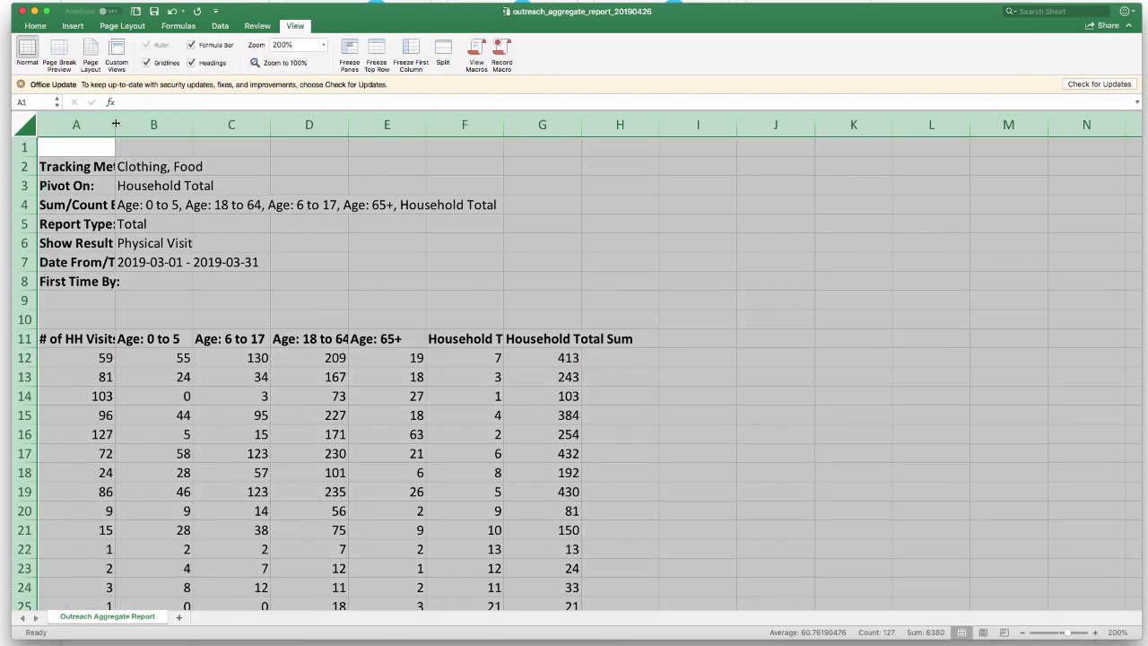
{"action": "left_click_drag", "start_coordinate": [115, 123], "coordinate": [154, 123]}
{"action": "left_click", "coordinate": [563, 247]}
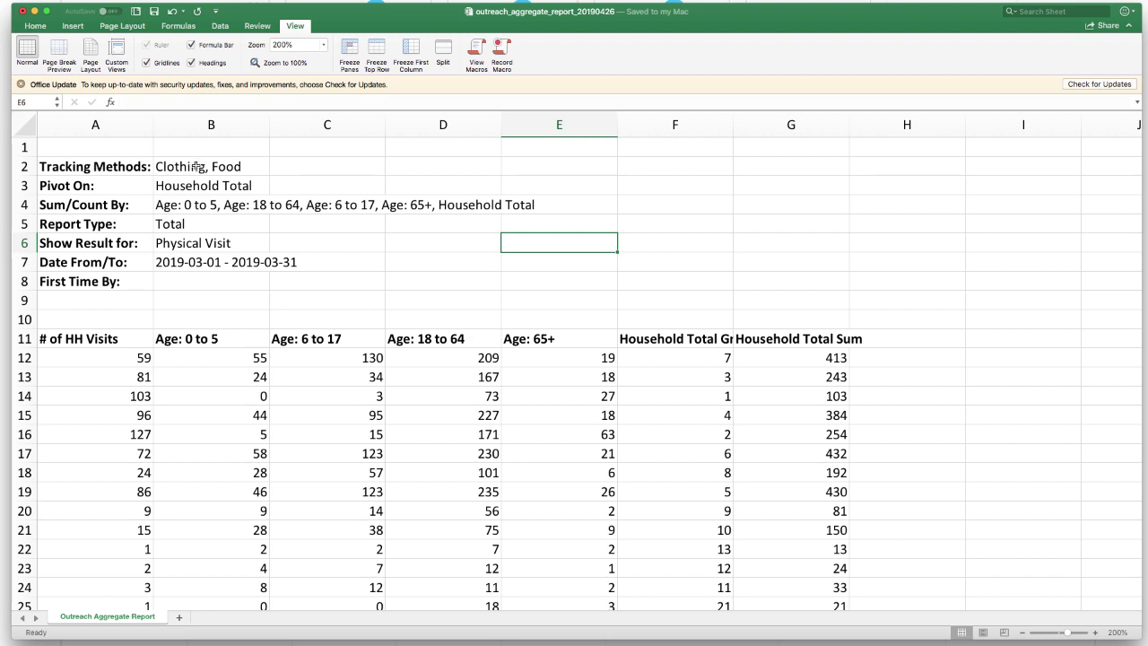
- Examine the filter settings in column B, the column headings in row 11 and the data rows below
{"action": "left_click_drag", "start_coordinate": [195, 167], "coordinate": [215, 261]}
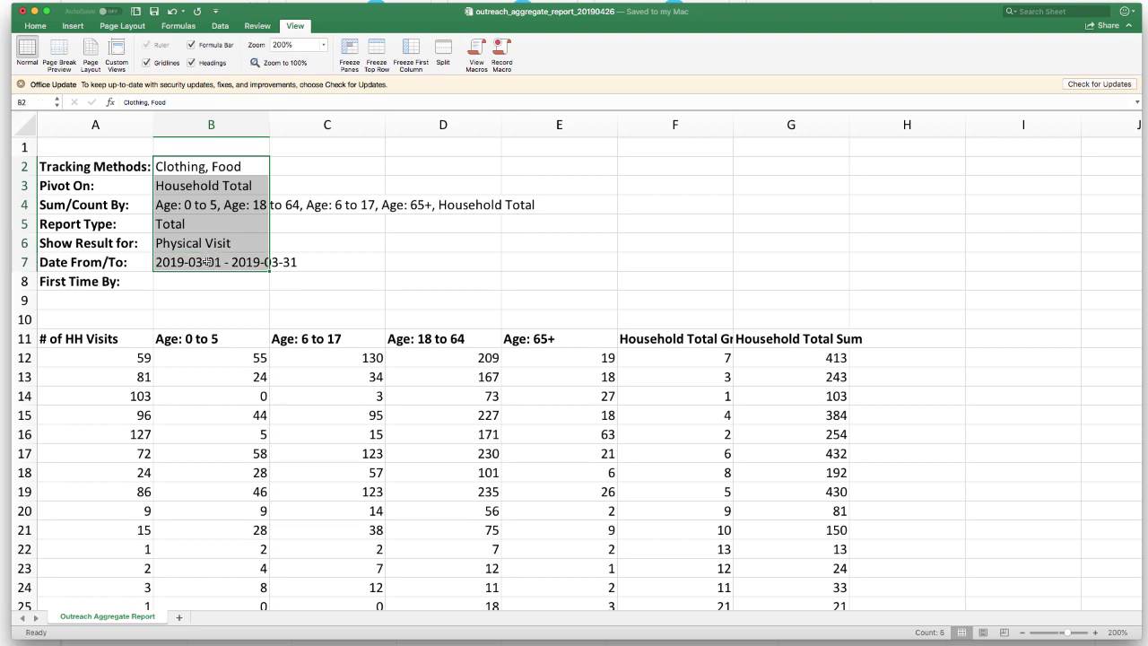
{"action": "left_click", "coordinate": [328, 261]}
{"action": "scroll", "coordinate": [325, 261], "scroll_direction": "down", "scroll_amount": 3}
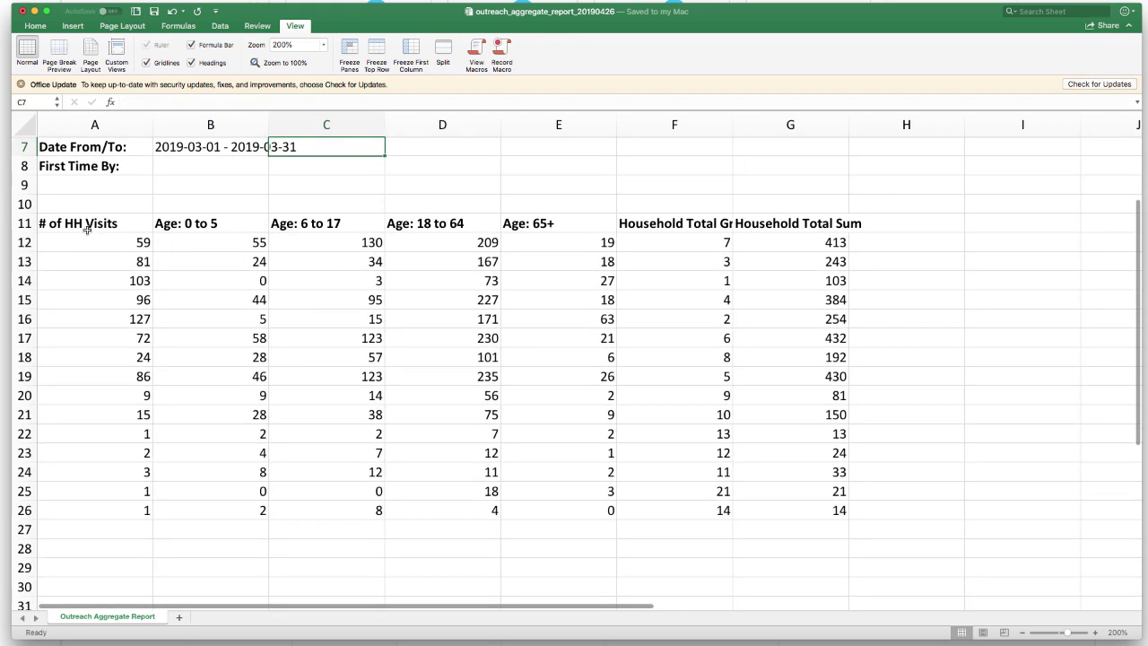
{"action": "left_click", "coordinate": [98, 224]}
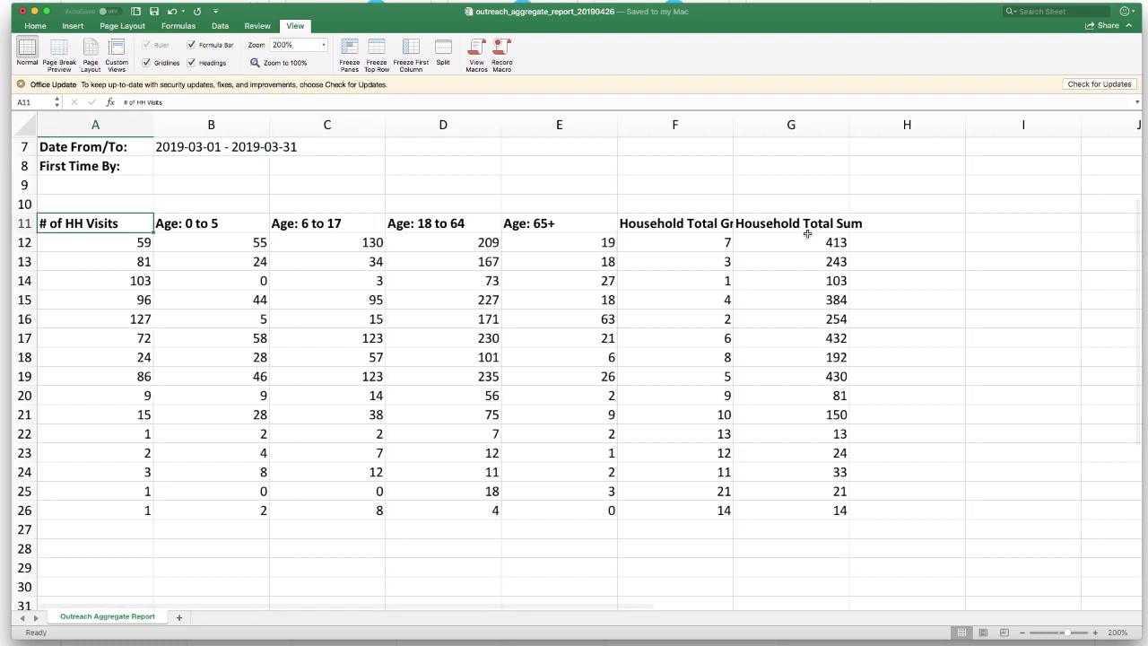
{"action": "left_click_drag", "start_coordinate": [104, 244], "coordinate": [375, 384]}
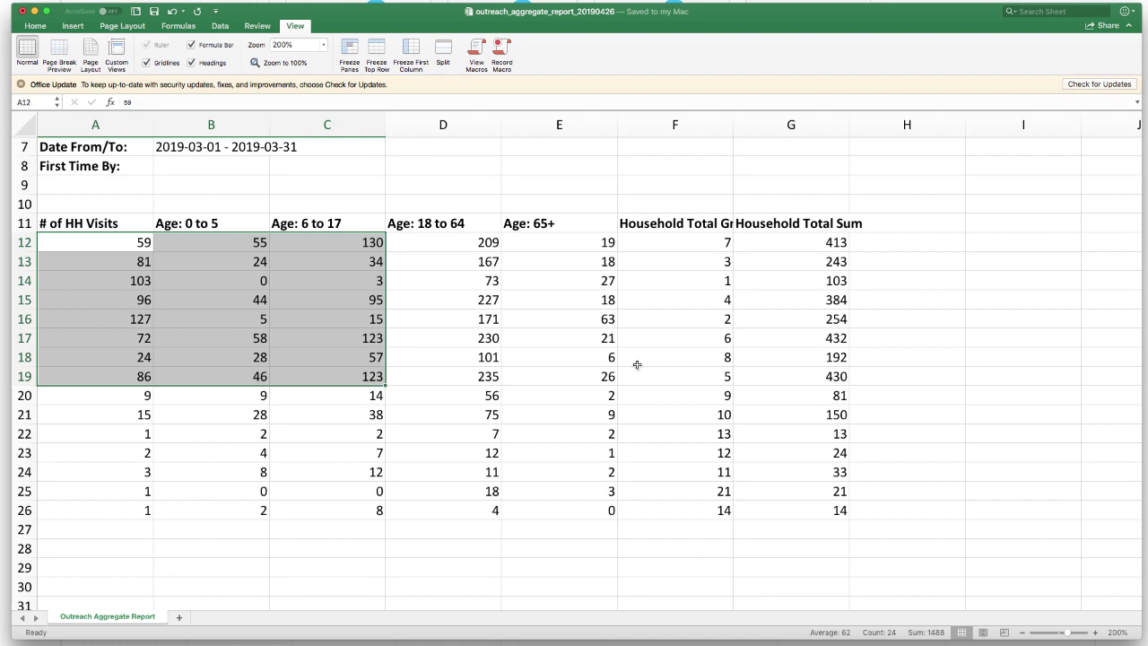
- Delete rows 1 to 10 with the filter summary above the column headings
{"action": "scroll", "coordinate": [704, 286], "scroll_direction": "up", "scroll_amount": 6}
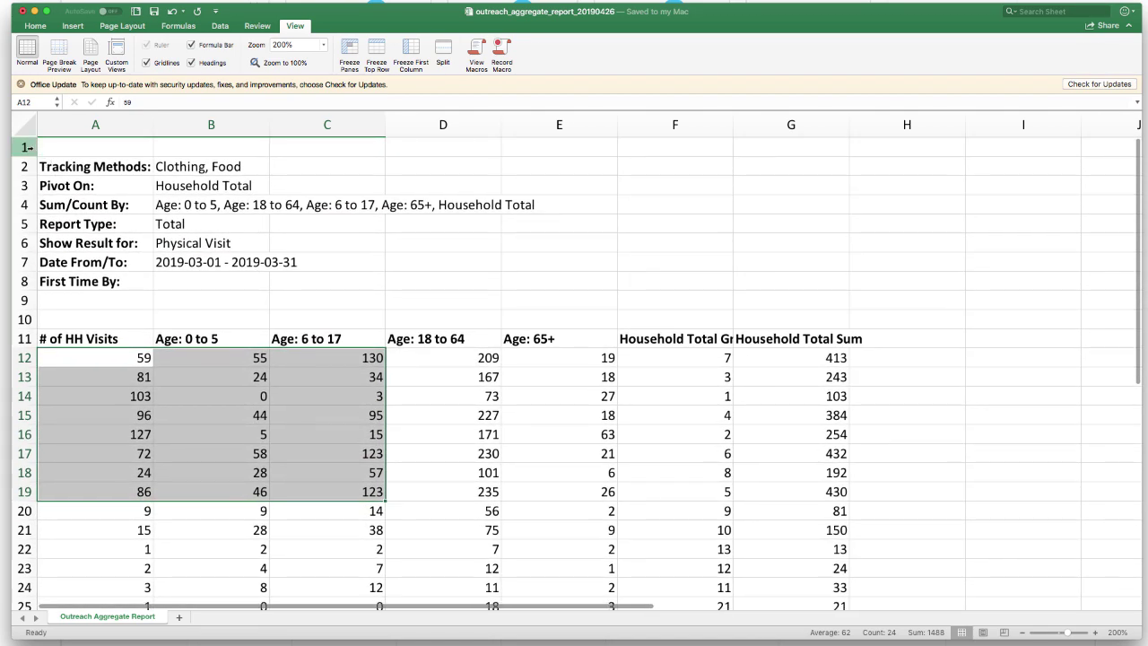
{"action": "left_click_drag", "start_coordinate": [23, 147], "coordinate": [18, 315]}
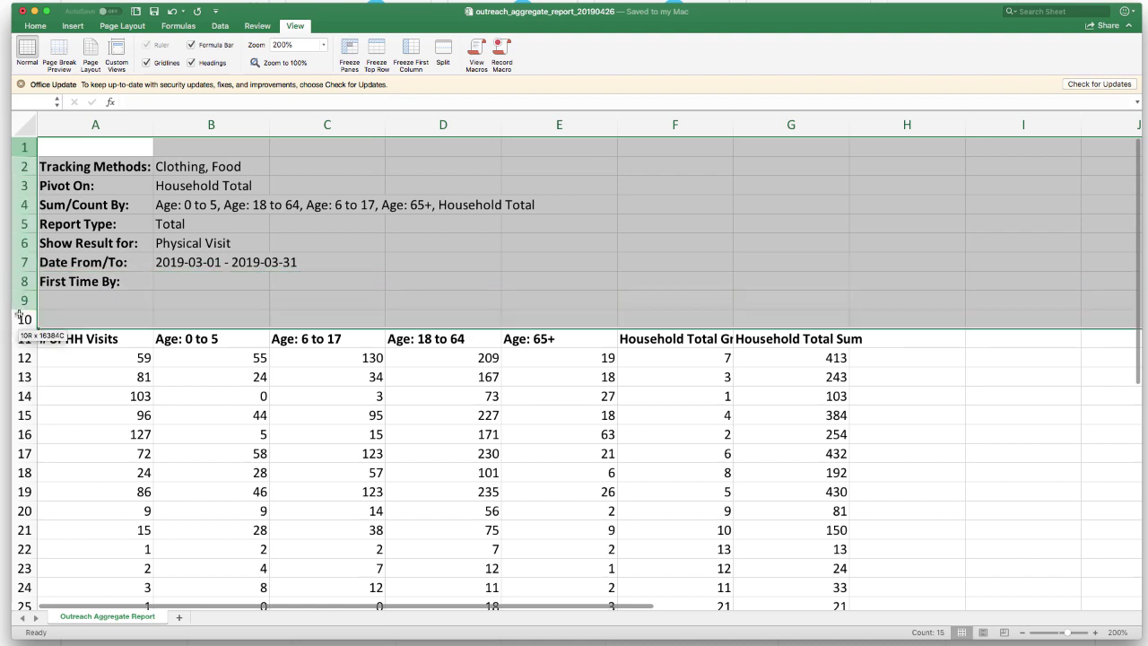
{"action": "right_click", "coordinate": [22, 316]}
{"action": "left_click", "coordinate": [66, 385]}
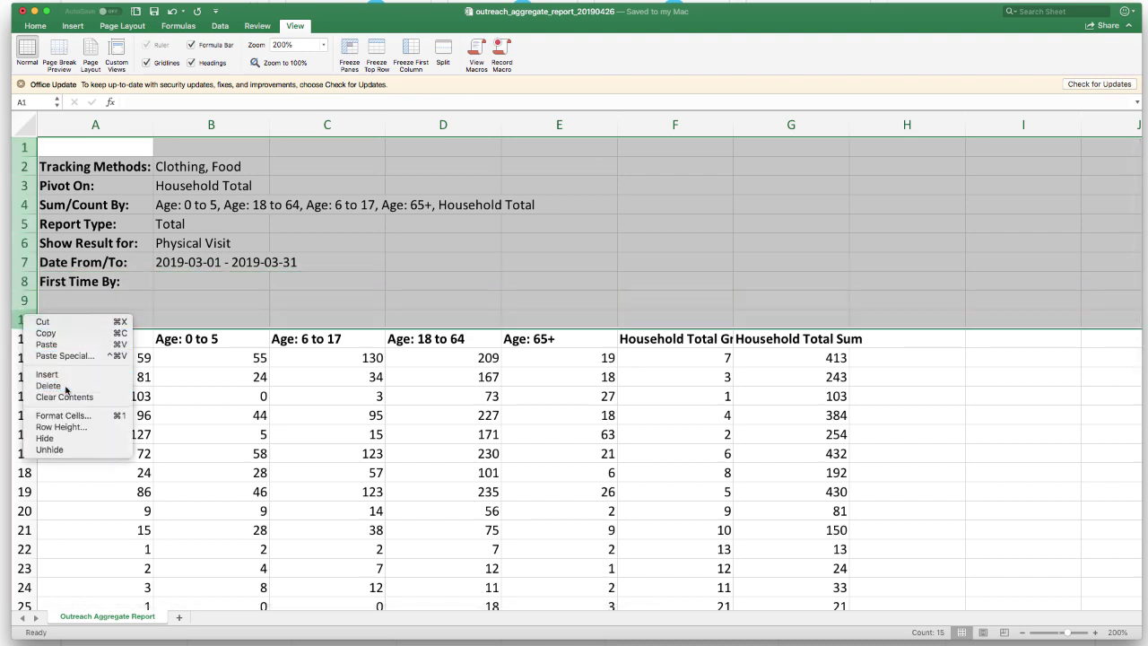
{"action": "left_click", "coordinate": [244, 346]}
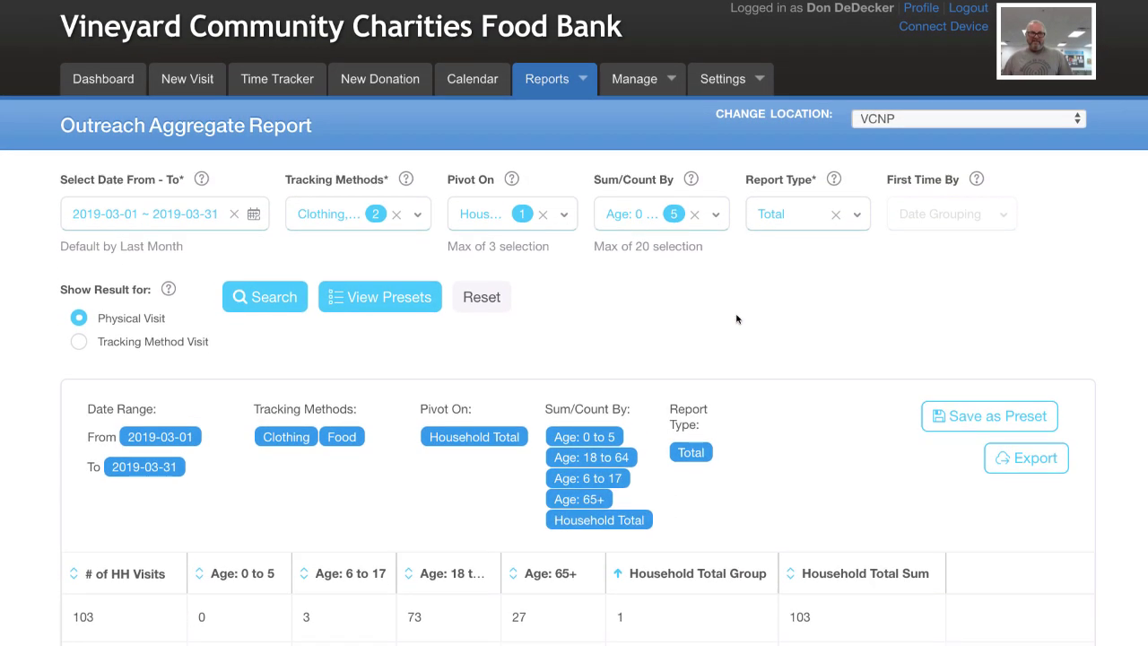
- Back in the web report, replace the Pivot On selection with "Is there a veteran in the household?" and run the search again
{"action": "left_click", "coordinate": [543, 214]}
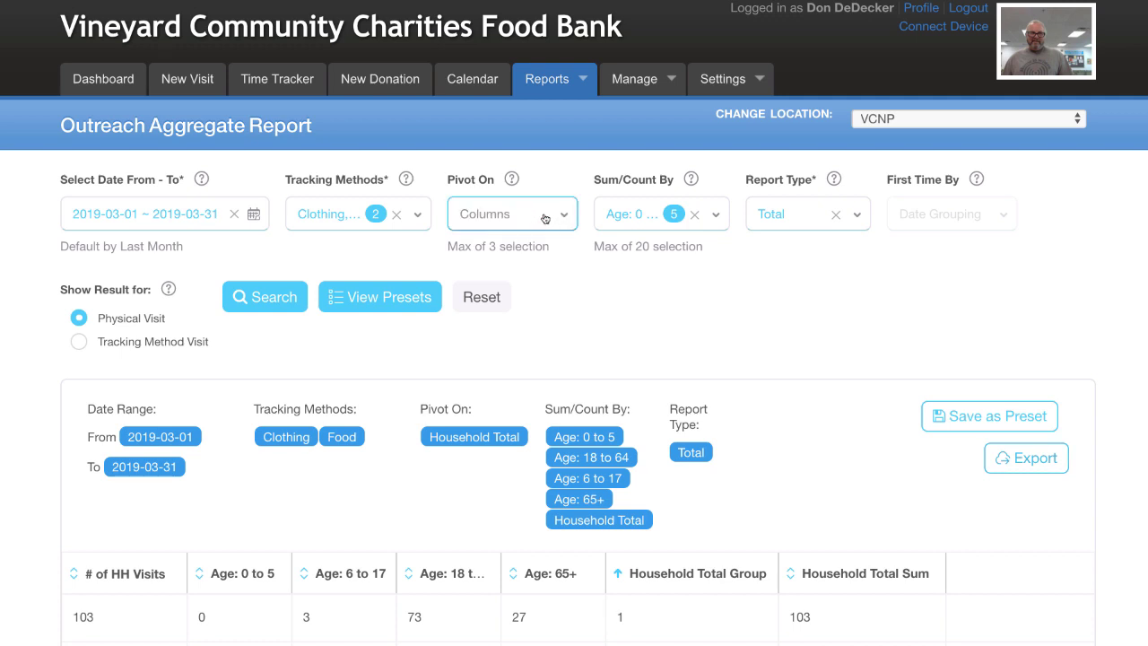
{"action": "left_click", "coordinate": [564, 218]}
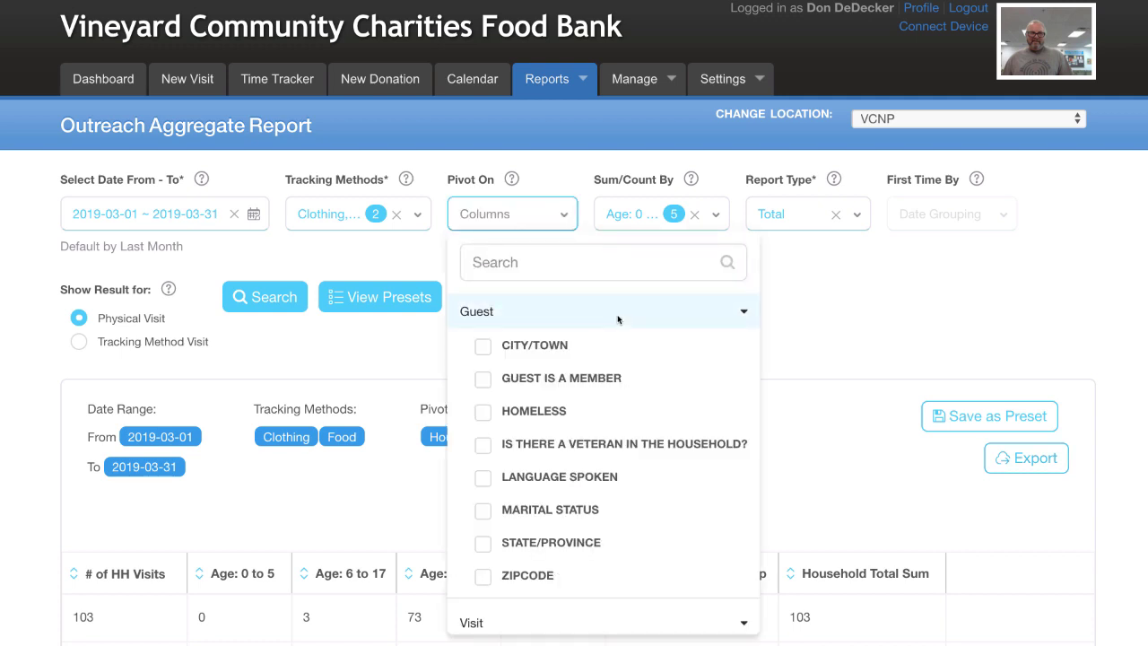
{"action": "scroll", "coordinate": [617, 319], "scroll_direction": "down", "scroll_amount": 2}
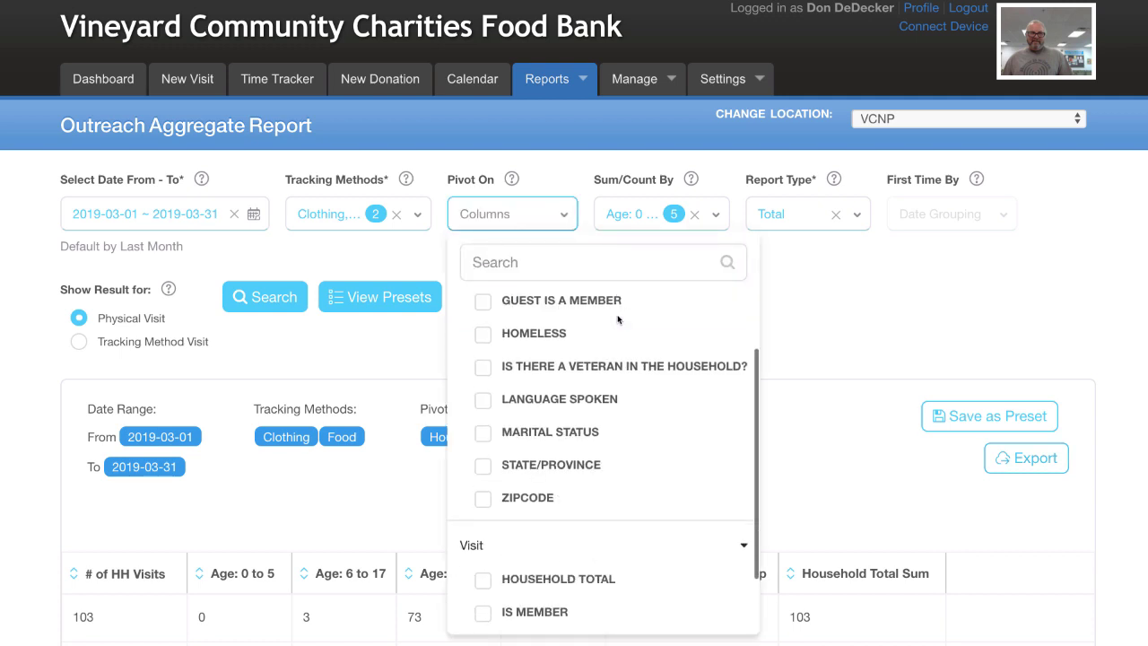
{"action": "left_click", "coordinate": [482, 366]}
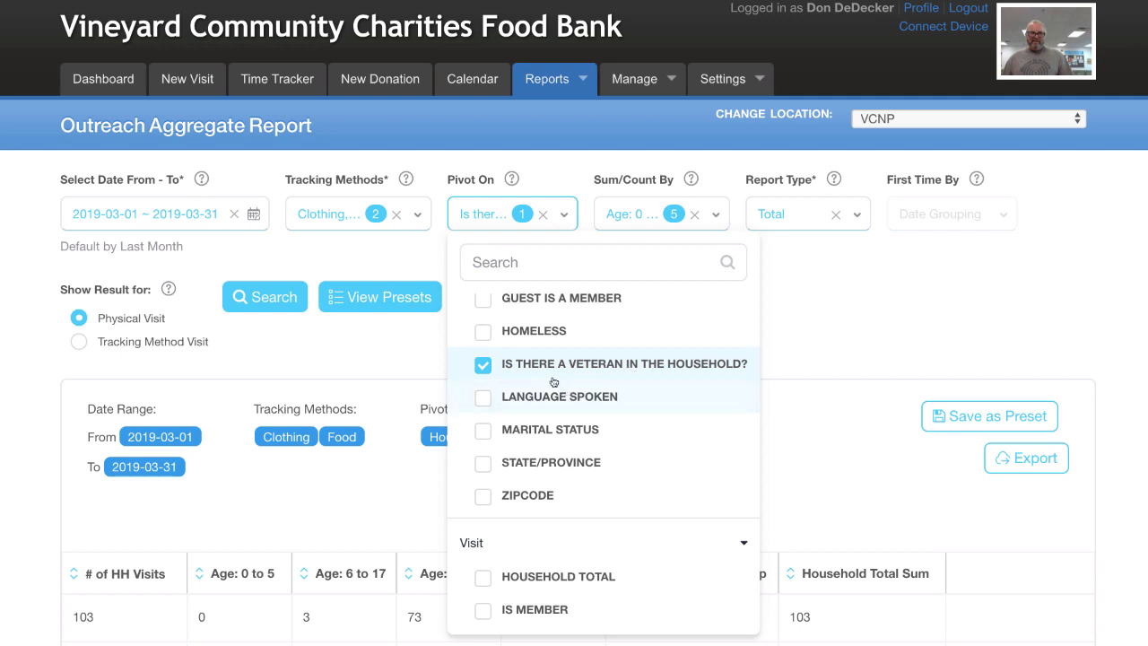
{"action": "left_click", "coordinate": [823, 331]}
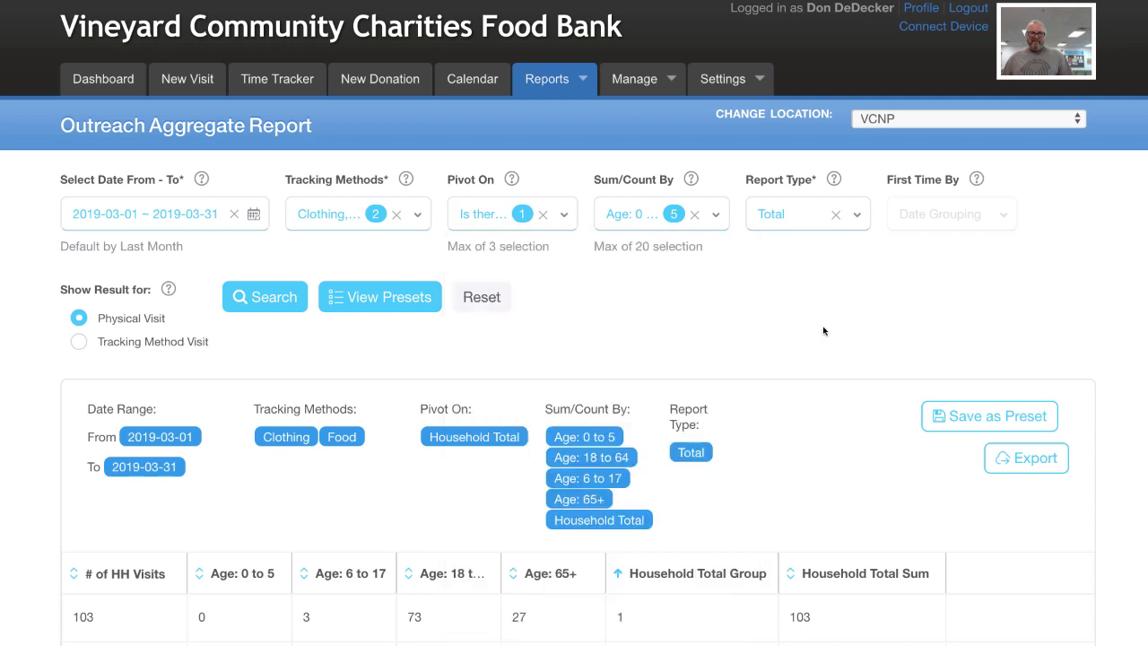
{"action": "left_click", "coordinate": [282, 302]}
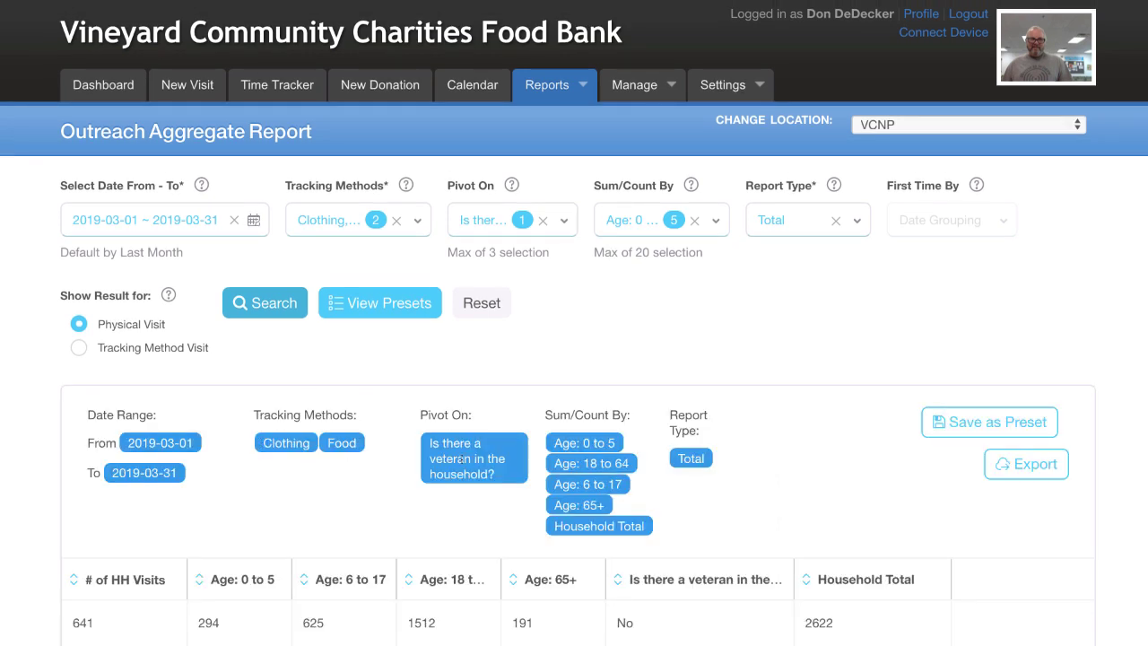
- Set the Report Type to New and First Time By to "New This Calender Year", and run the search again
{"action": "scroll", "coordinate": [426, 494], "scroll_direction": "down", "scroll_amount": 3}
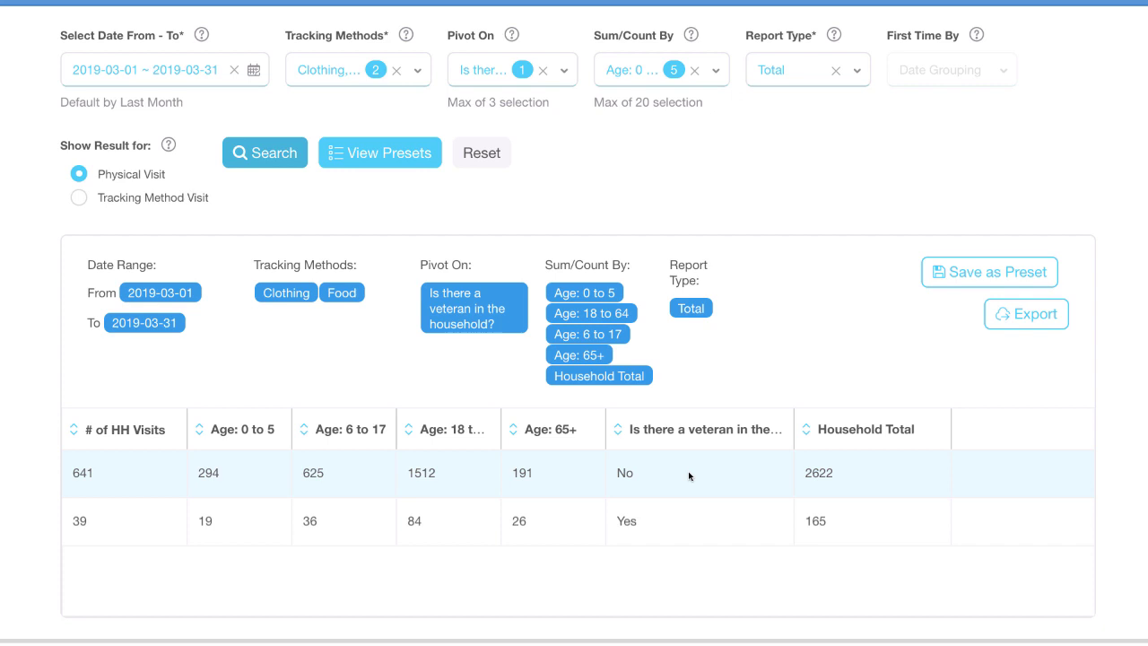
{"action": "scroll", "coordinate": [689, 475], "scroll_direction": "up", "scroll_amount": 4}
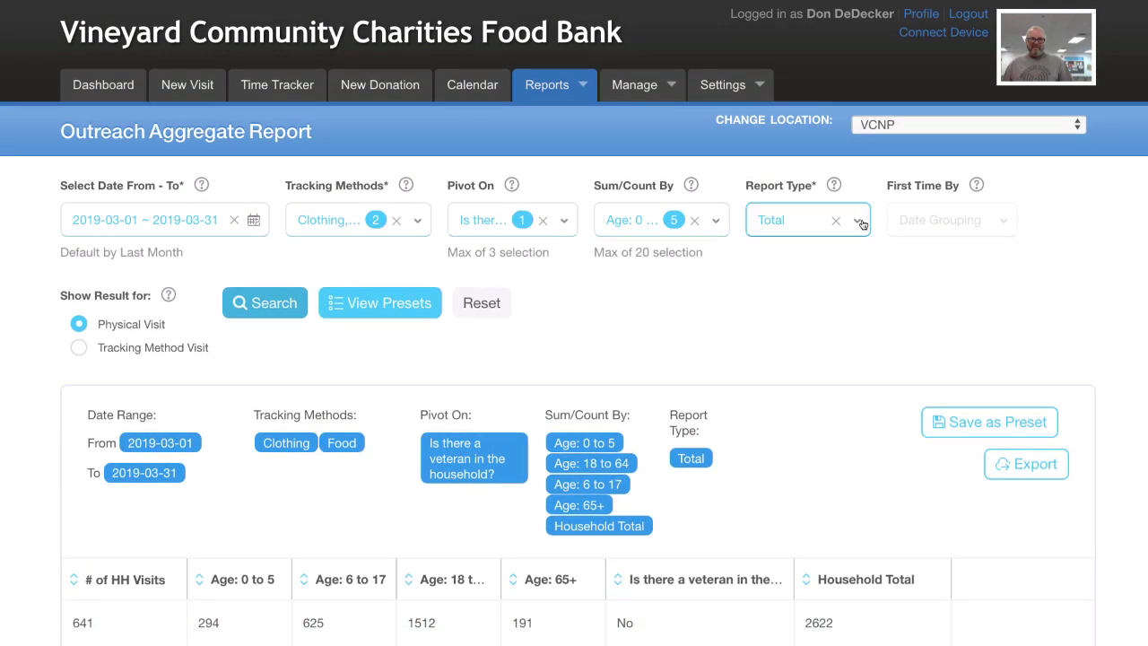
{"action": "left_click", "coordinate": [859, 222]}
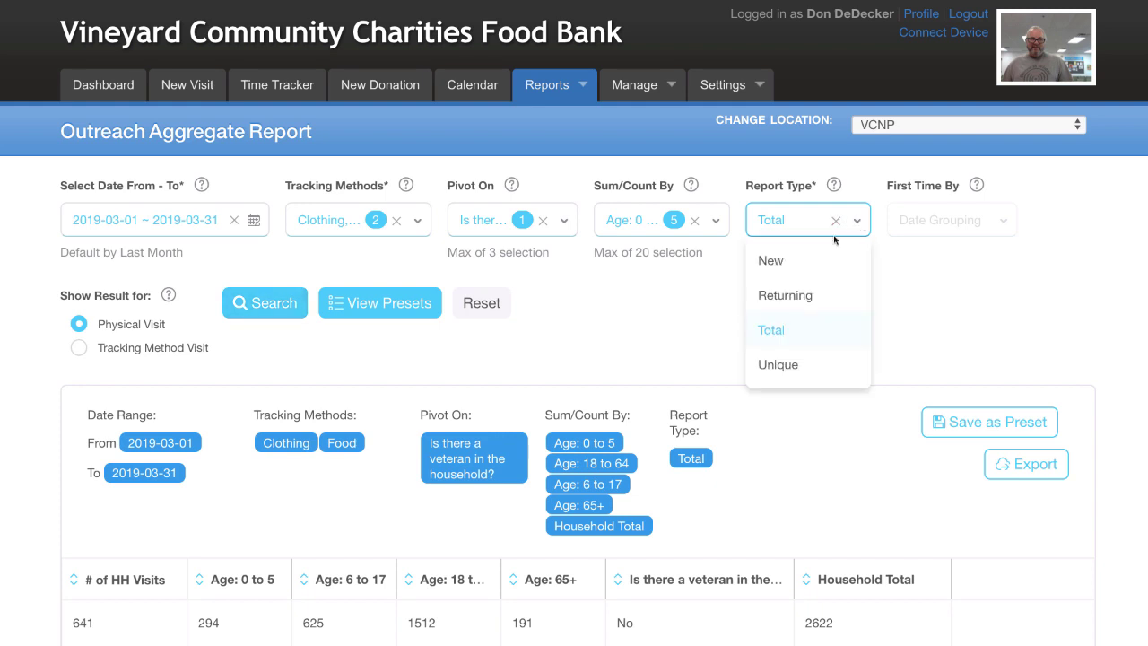
{"action": "left_click", "coordinate": [786, 262]}
{"action": "left_click", "coordinate": [1000, 227]}
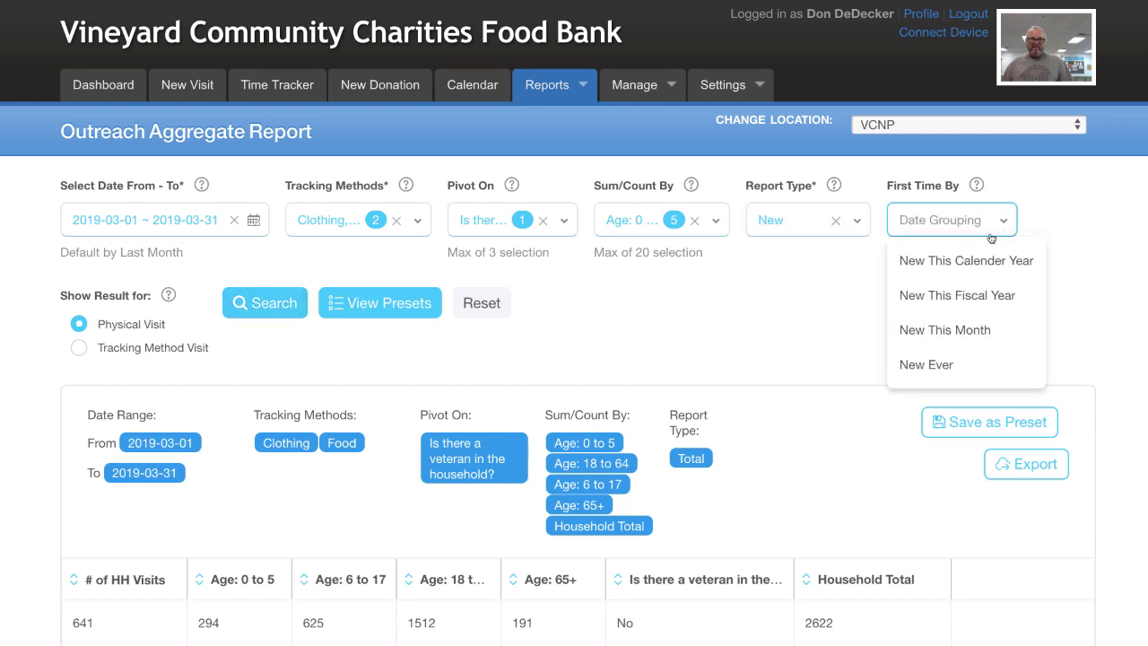
{"action": "left_click", "coordinate": [974, 261]}
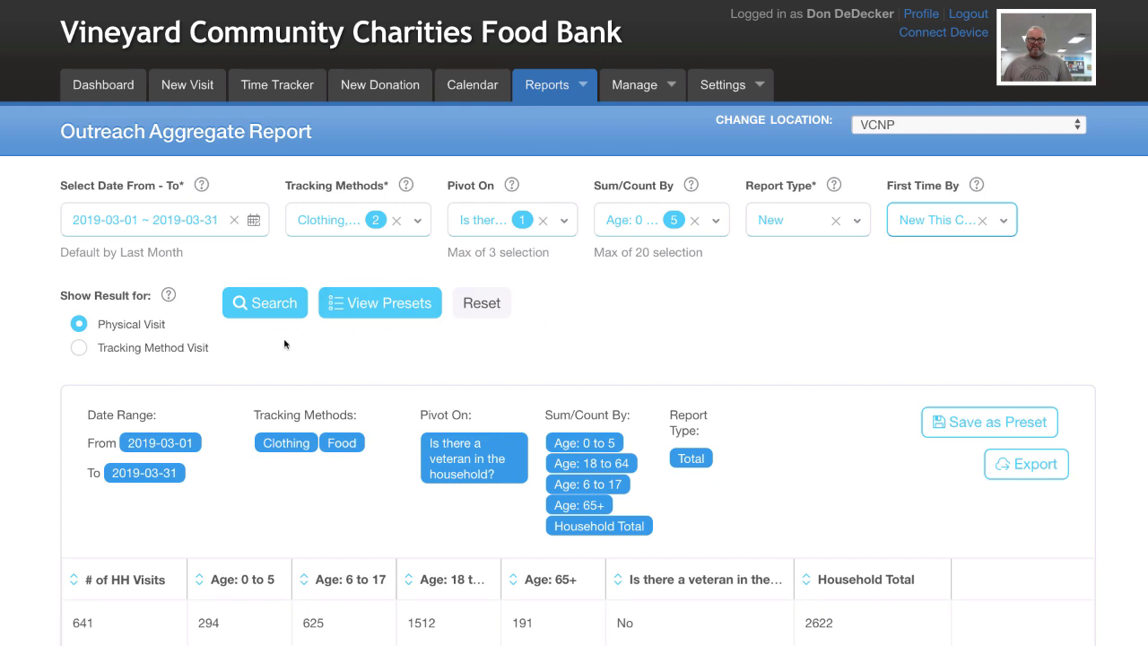
{"action": "left_click", "coordinate": [276, 309]}
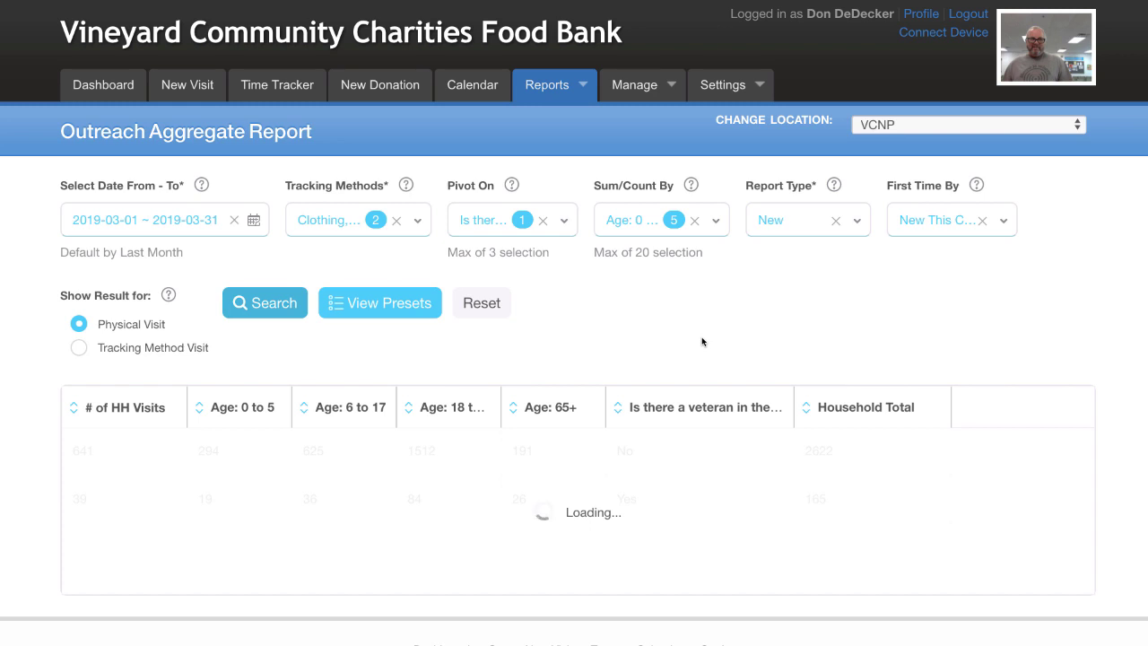
{"action": "scroll", "coordinate": [703, 342], "scroll_direction": "down", "scroll_amount": 2}
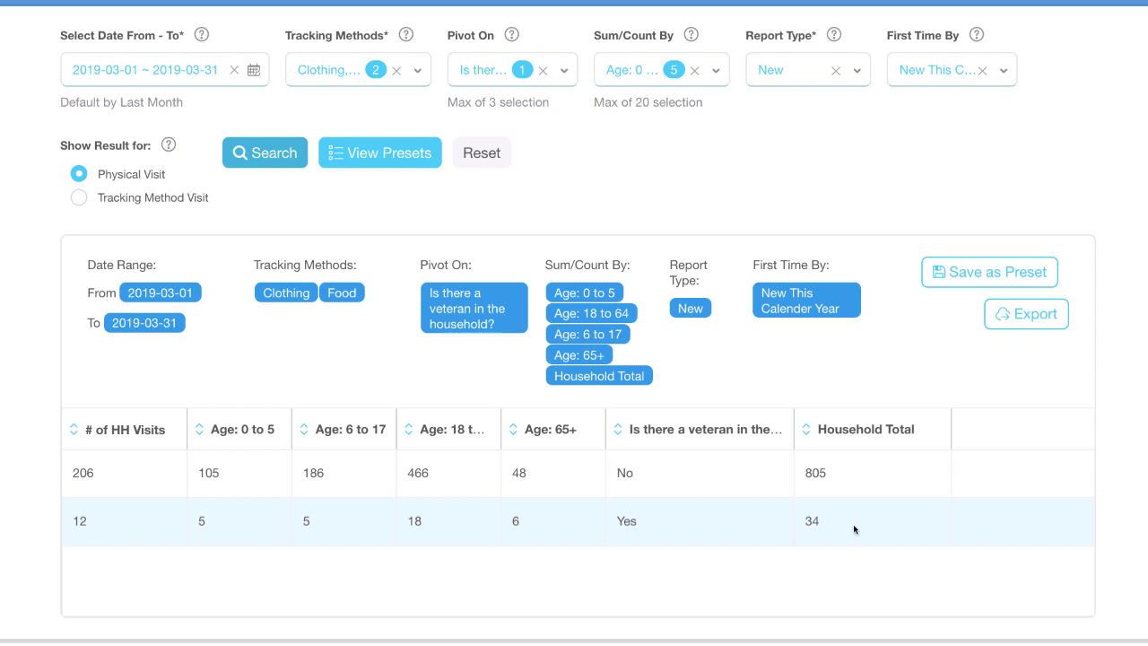
{"action": "scroll", "coordinate": [852, 523], "scroll_direction": "up", "scroll_amount": 3}
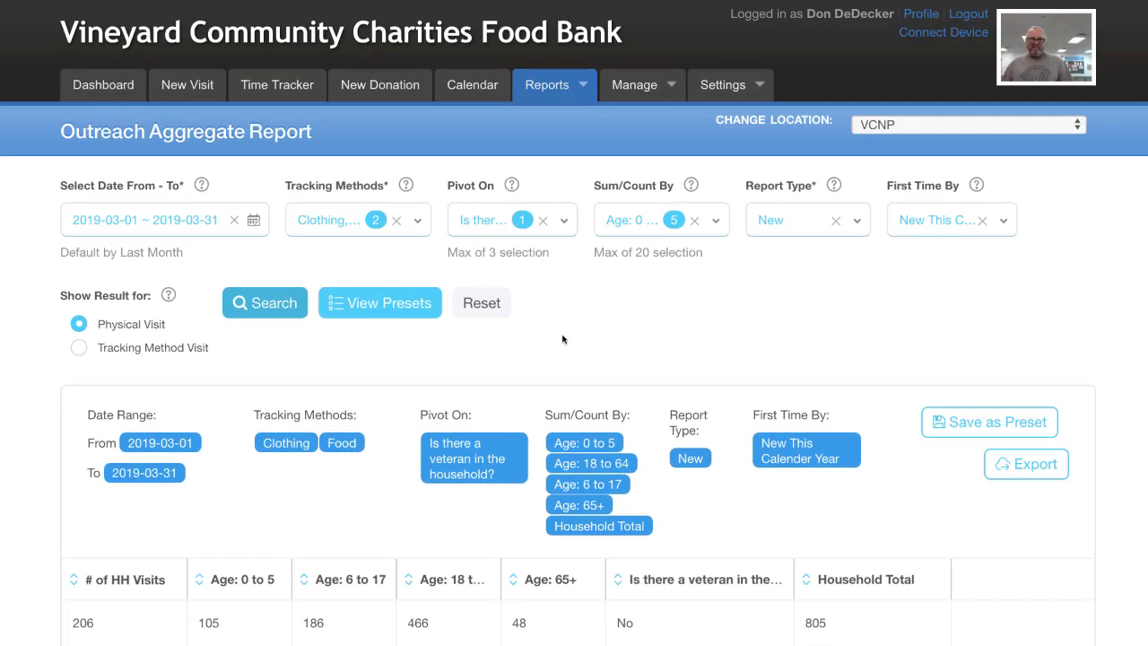